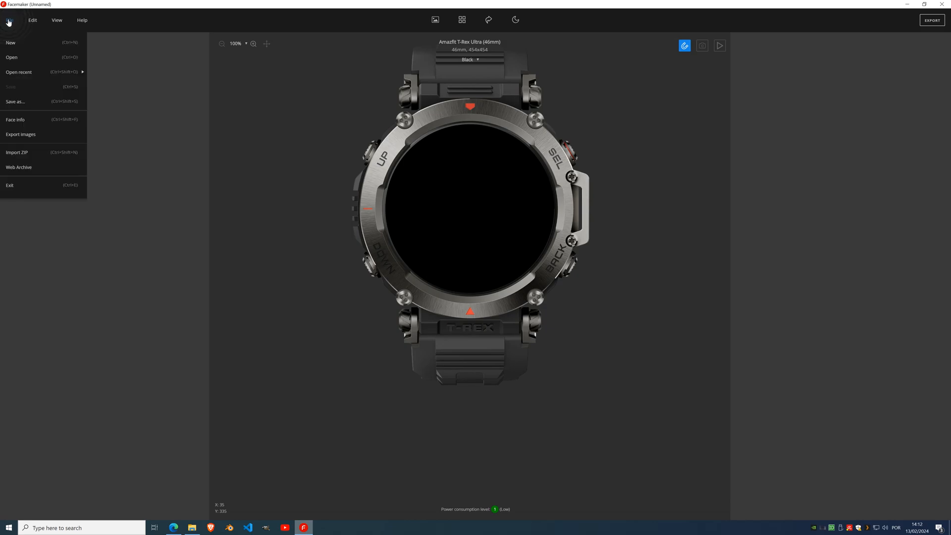
Examine the list of supported watch models in the face info and close it without changes
{"action": "left_click", "coordinate": [42, 122]}
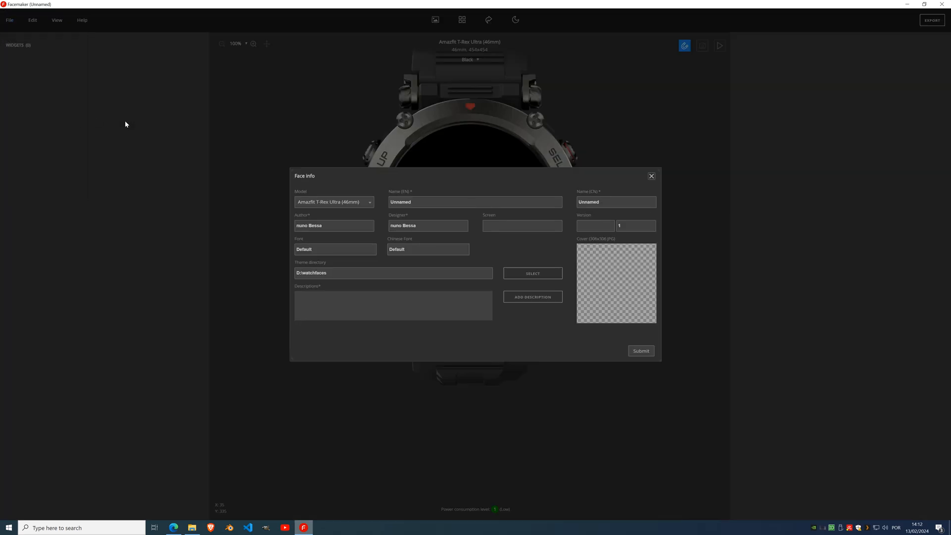
{"action": "left_click", "coordinate": [368, 203]}
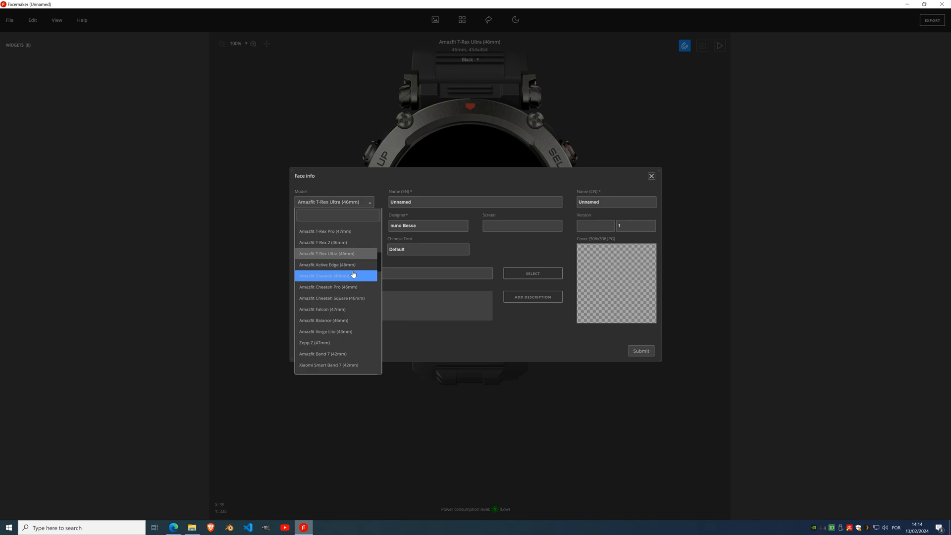
{"action": "left_click", "coordinate": [96, 313]}
{"action": "key", "text": "Down"}
{"action": "left_click", "coordinate": [652, 176]}
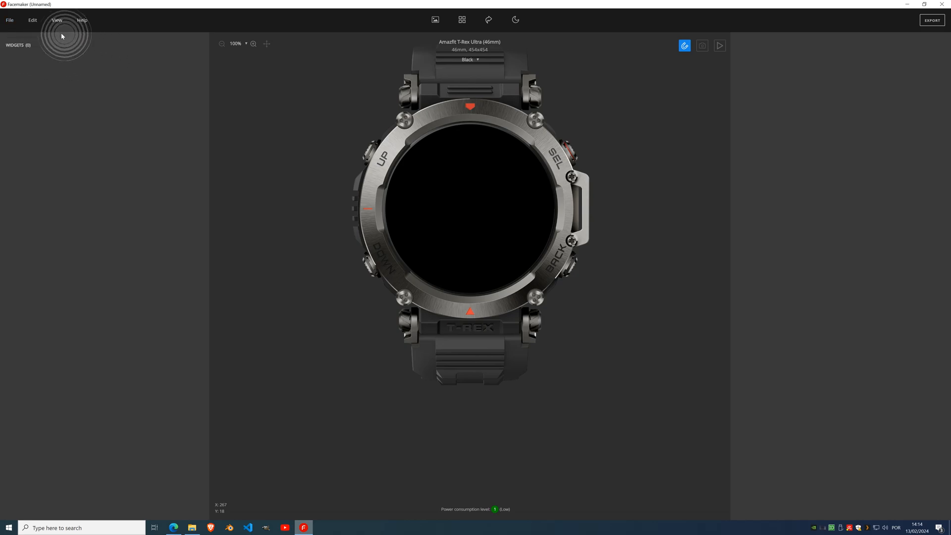
Open the DreamX watch face from the Amazfit GTR4 (46mm) section of the web archive
{"action": "left_click", "coordinate": [10, 20]}
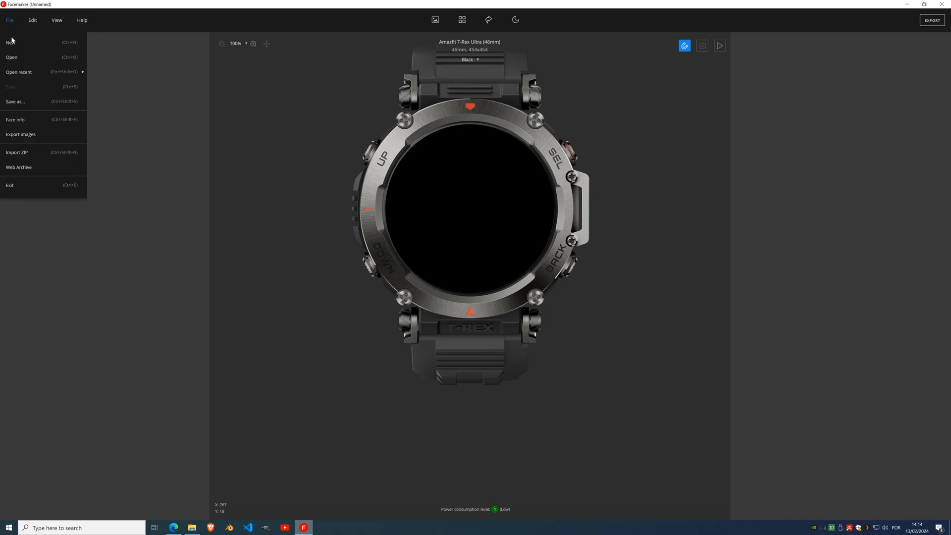
{"action": "left_click", "coordinate": [40, 170]}
{"action": "left_click_drag", "start_coordinate": [490, 133], "coordinate": [469, 123]}
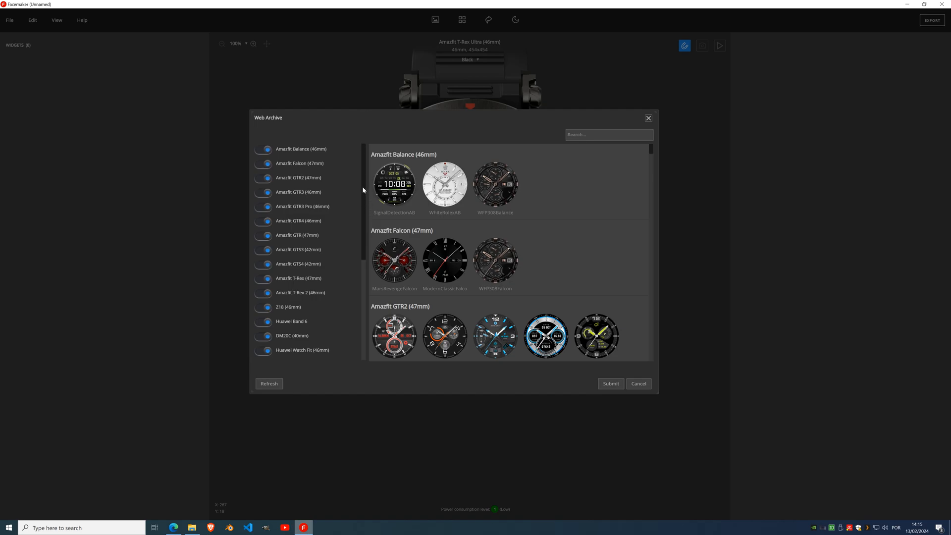
{"action": "left_click_drag", "start_coordinate": [362, 190], "coordinate": [365, 162]}
{"action": "left_click", "coordinate": [465, 172]}
{"action": "left_click", "coordinate": [309, 241]}
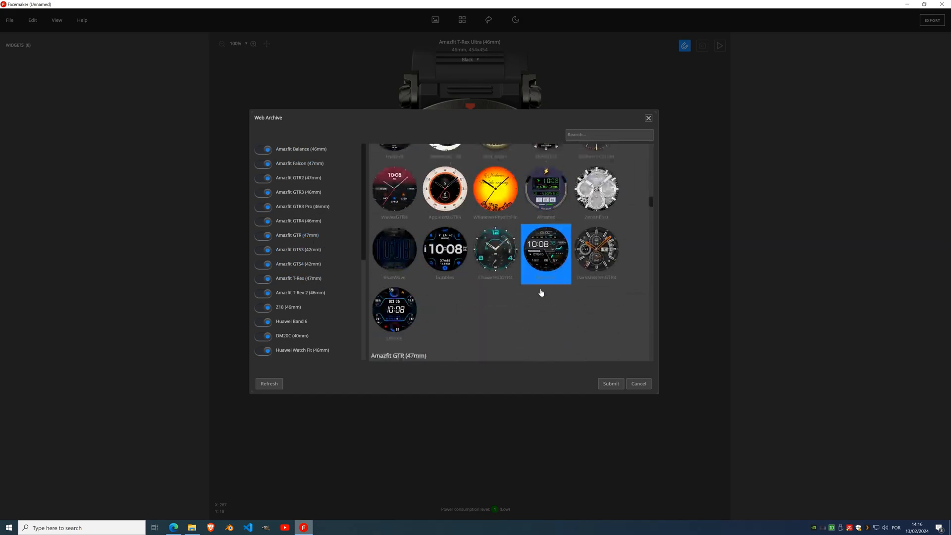
{"action": "left_click", "coordinate": [302, 225]}
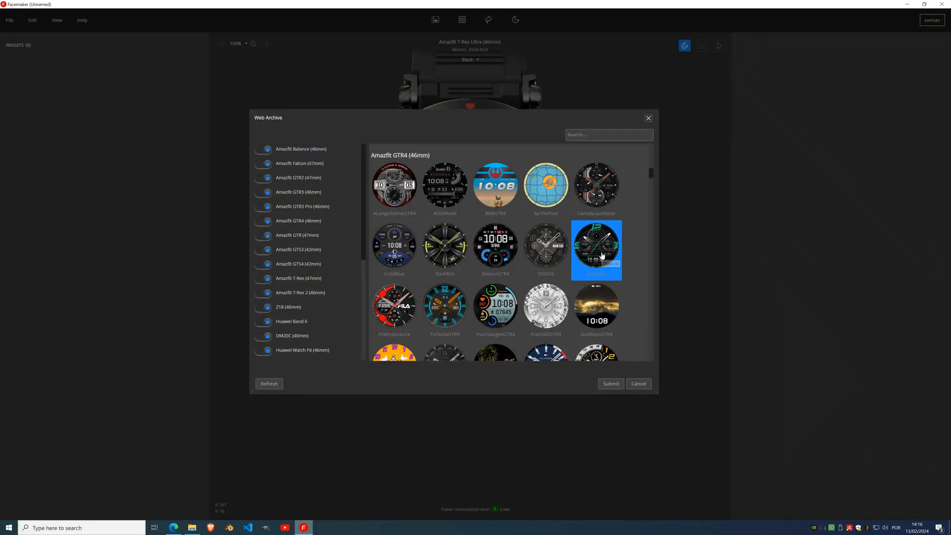
{"action": "left_click", "coordinate": [597, 248]}
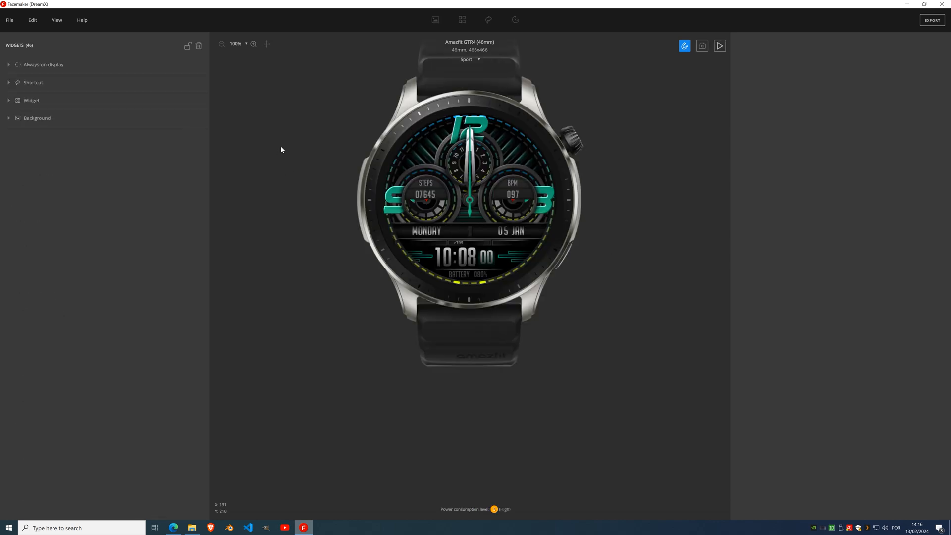
Convert the watch face to Amazfit Balance (46mm) and save the converted project under the name DreamXBalance
{"action": "left_click", "coordinate": [34, 22]}
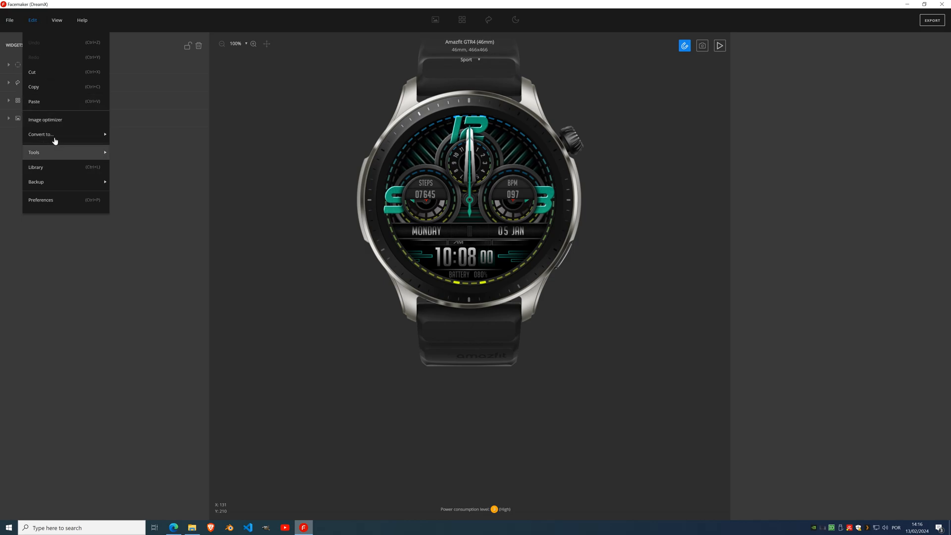
{"action": "mouse_move", "coordinate": [55, 134]}
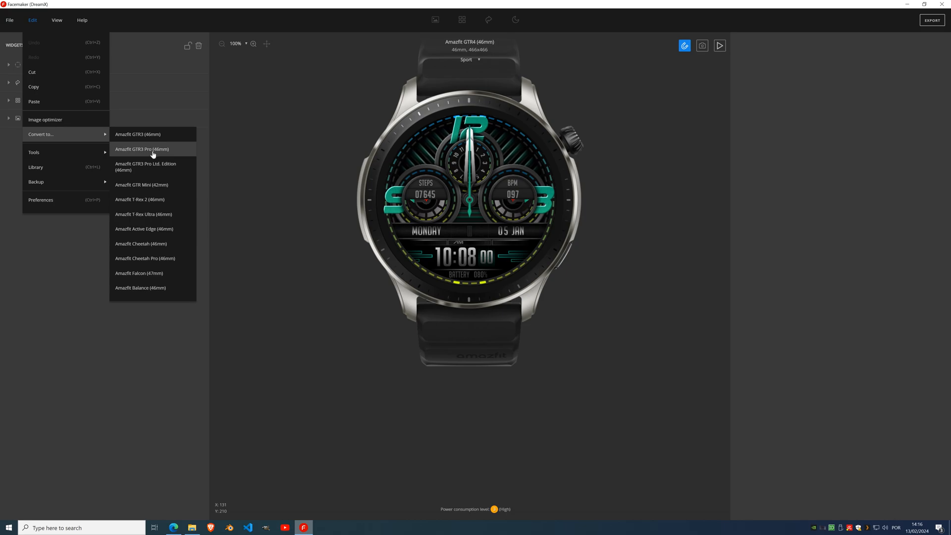
{"action": "left_click", "coordinate": [150, 289]}
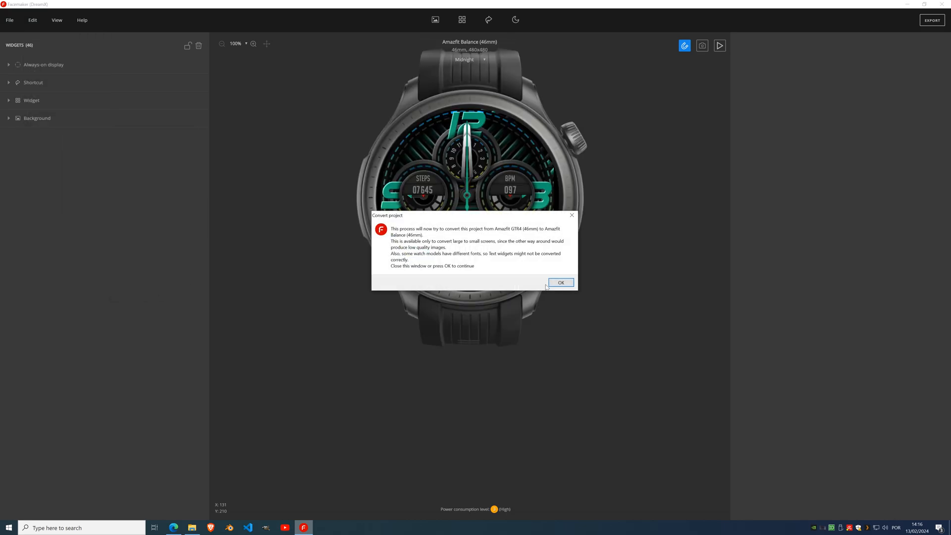
{"action": "left_click", "coordinate": [560, 283]}
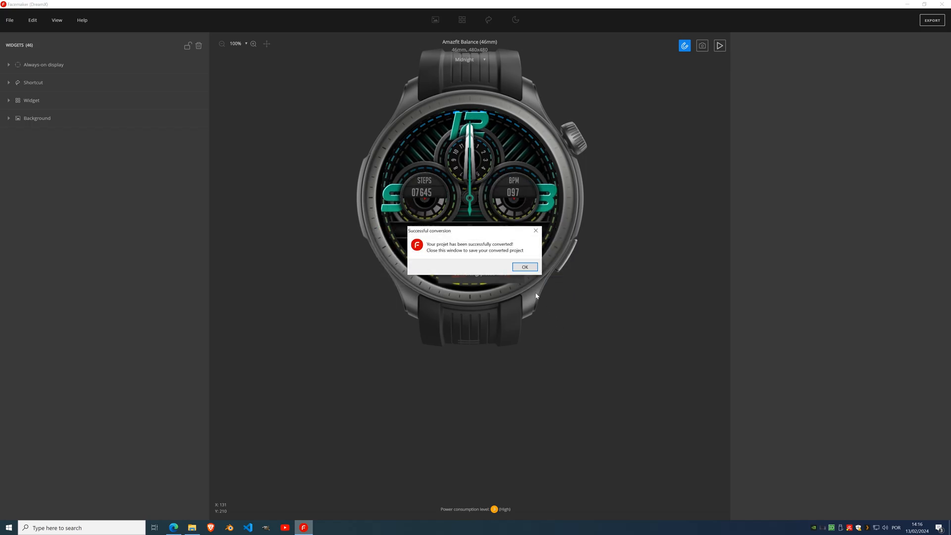
{"action": "left_click", "coordinate": [527, 267]}
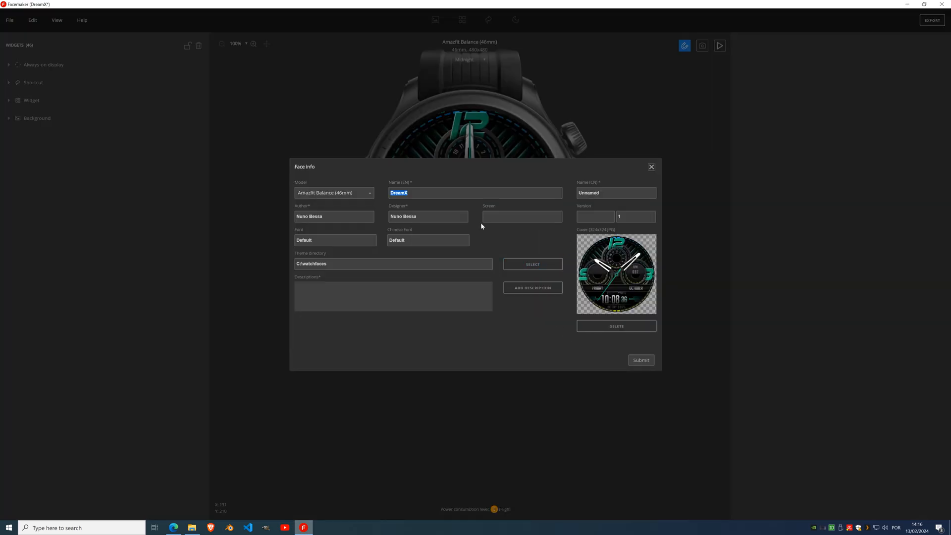
{"action": "left_click", "coordinate": [416, 194]}
{"action": "left_click", "coordinate": [640, 361]}
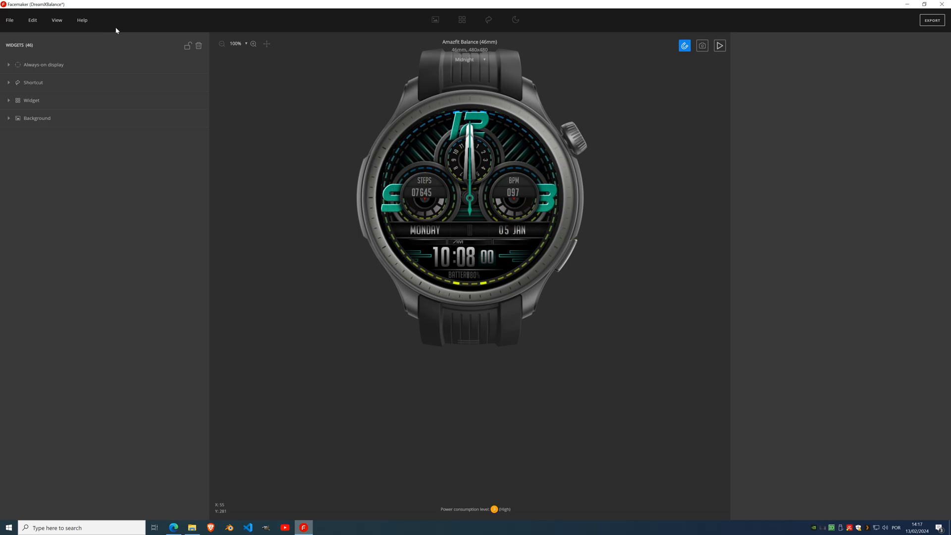
Export the DreamXBalance watch face with a generated QR code for easy installation
{"action": "mouse_move", "coordinate": [189, 118]}
{"action": "left_click", "coordinate": [932, 24]}
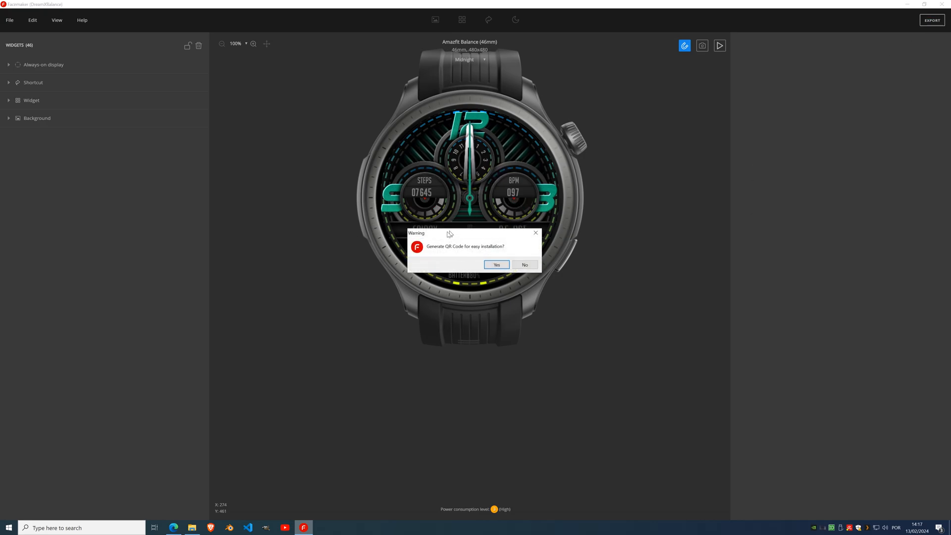
{"action": "mouse_move", "coordinate": [451, 235]}
{"action": "left_mouse_down"}
{"action": "mouse_move", "coordinate": [430, 258]}
{"action": "mouse_move", "coordinate": [429, 186]}
{"action": "mouse_move", "coordinate": [458, 195]}
{"action": "mouse_move", "coordinate": [447, 217]}
{"action": "left_mouse_up"}
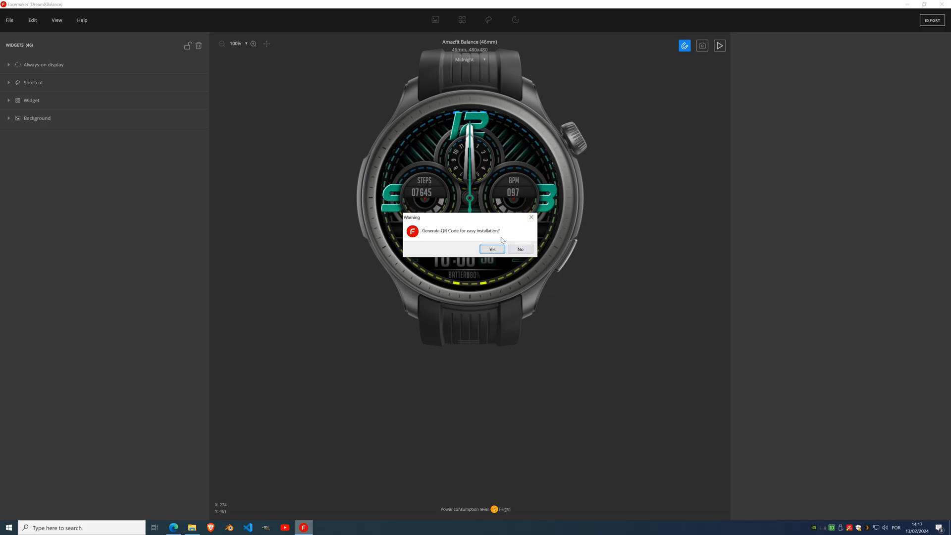
{"action": "left_click_drag", "start_coordinate": [473, 222], "coordinate": [471, 190]}
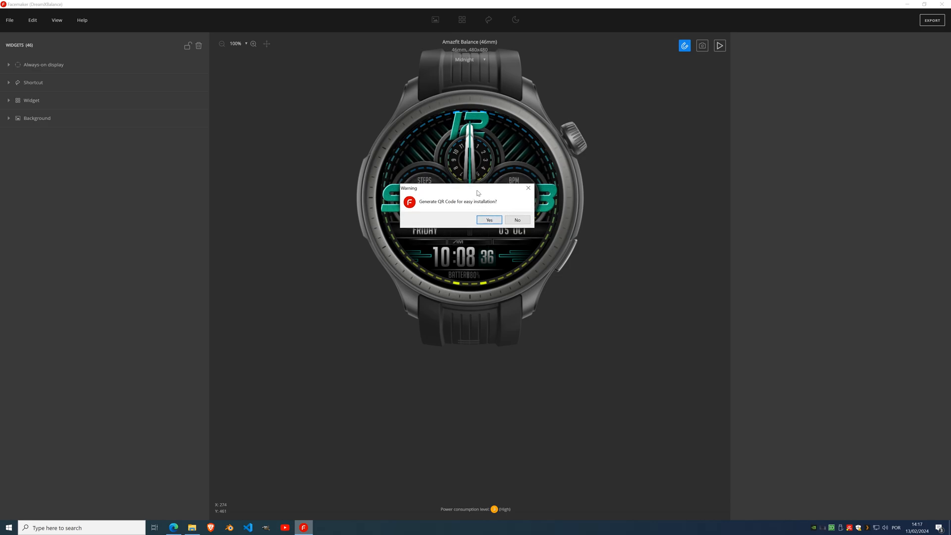
{"action": "mouse_move", "coordinate": [478, 193]}
{"action": "left_mouse_down"}
{"action": "mouse_move", "coordinate": [480, 149]}
{"action": "mouse_move", "coordinate": [480, 186]}
{"action": "left_mouse_up"}
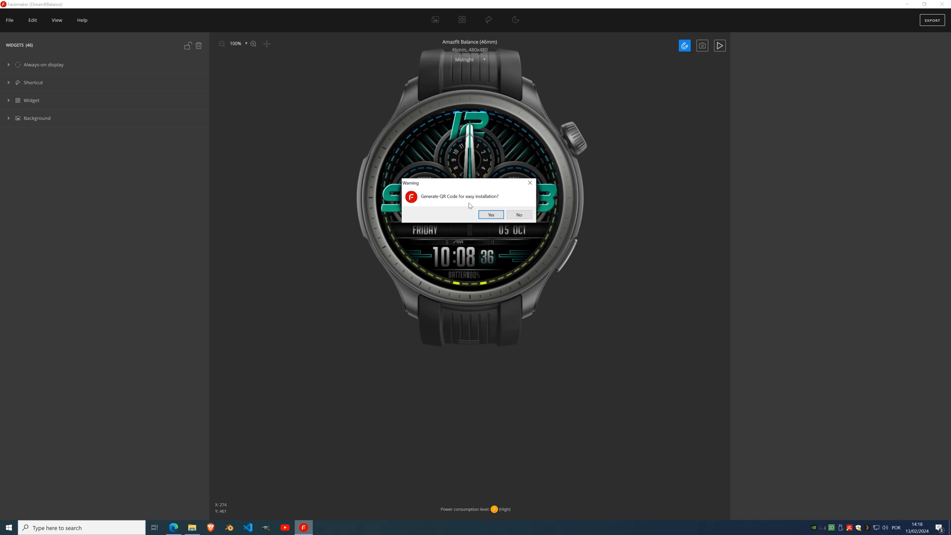
{"action": "left_click", "coordinate": [491, 215]}
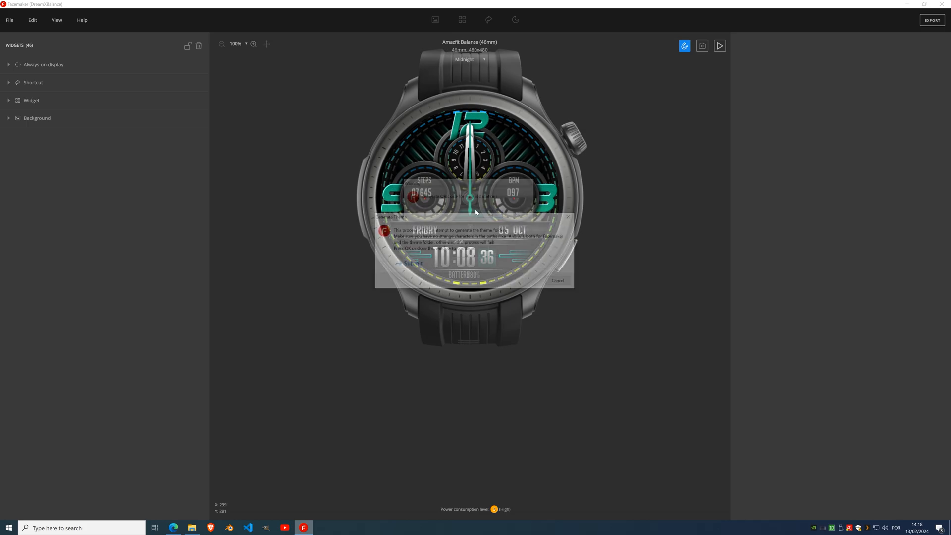
{"action": "left_click", "coordinate": [434, 264]}
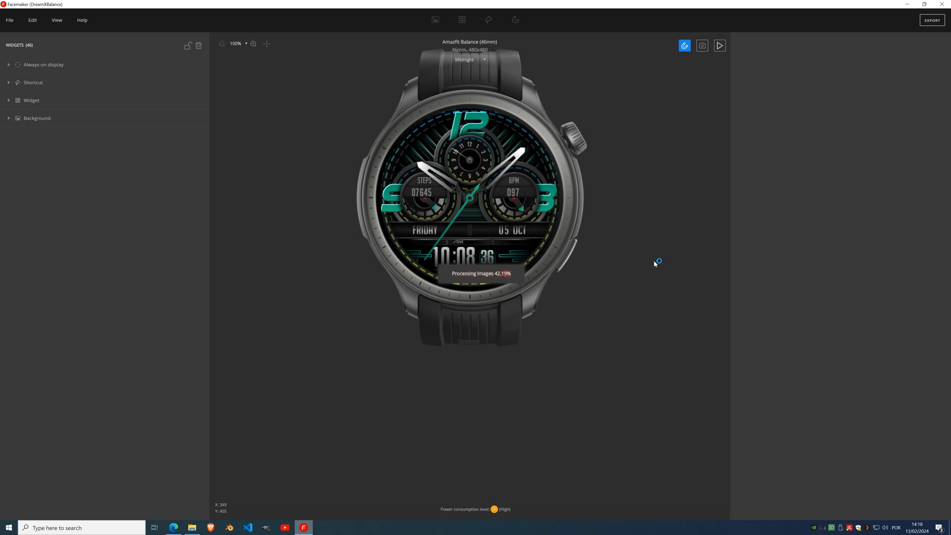
{"action": "left_click", "coordinate": [10, 20]}
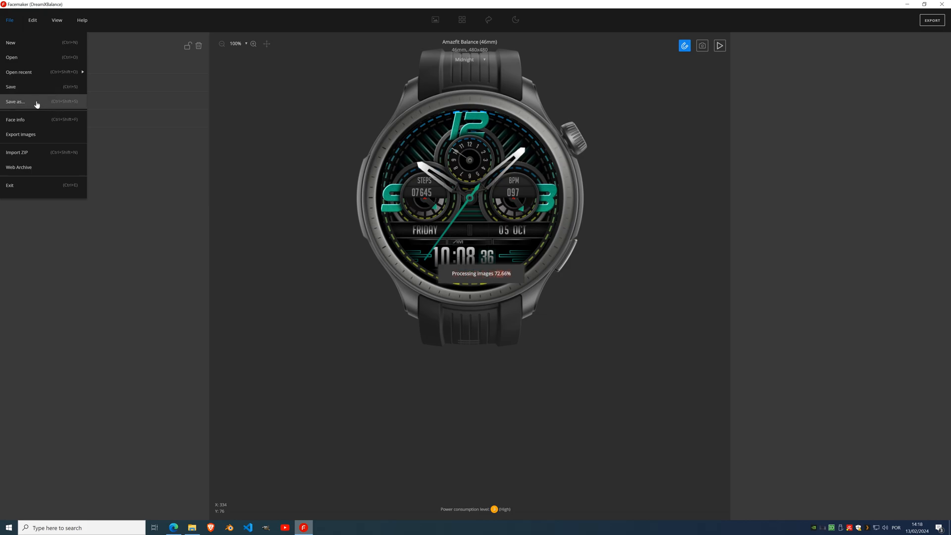
{"action": "left_click", "coordinate": [258, 184]}
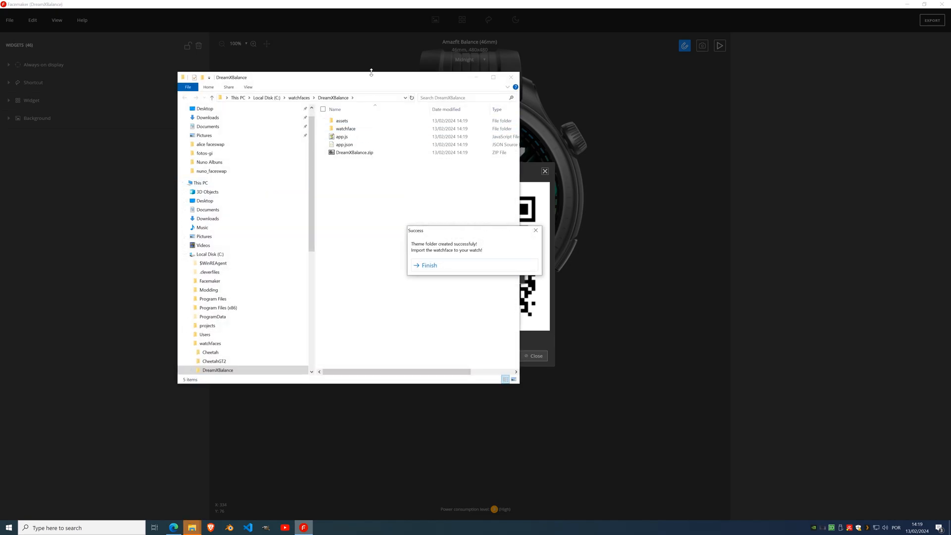
Inspect the exported DreamXBalance.zip in its folder and the installation QR code, and put both windows away
{"action": "left_click_drag", "start_coordinate": [372, 78], "coordinate": [226, 105]}
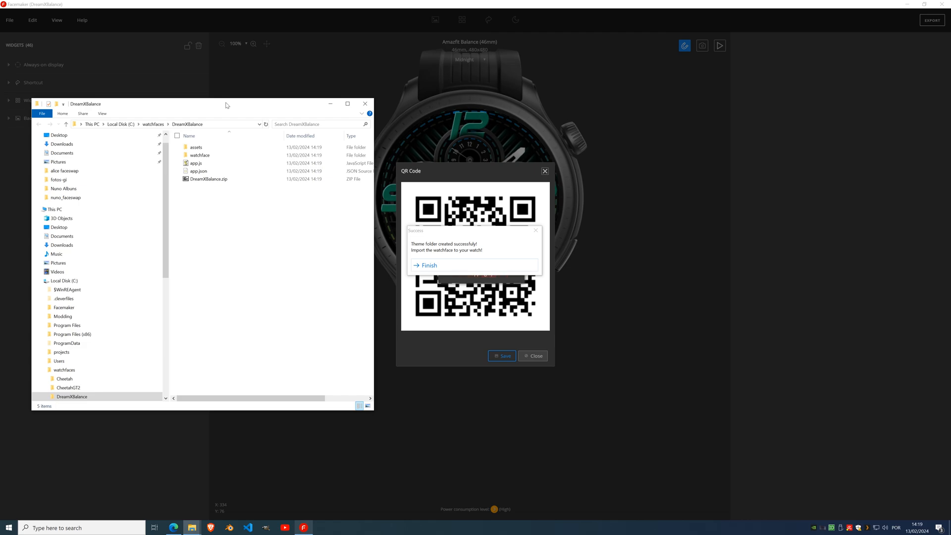
{"action": "left_click", "coordinate": [233, 179]}
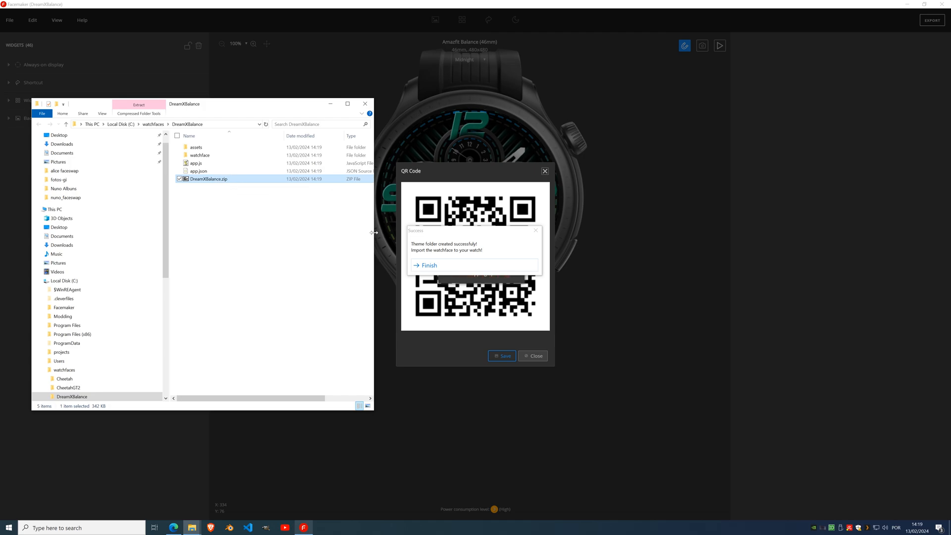
{"action": "left_click_drag", "start_coordinate": [375, 232], "coordinate": [392, 232]}
{"action": "mouse_move", "coordinate": [318, 105]}
{"action": "left_mouse_down"}
{"action": "mouse_move", "coordinate": [302, 106]}
{"action": "mouse_move", "coordinate": [304, 114]}
{"action": "left_mouse_up"}
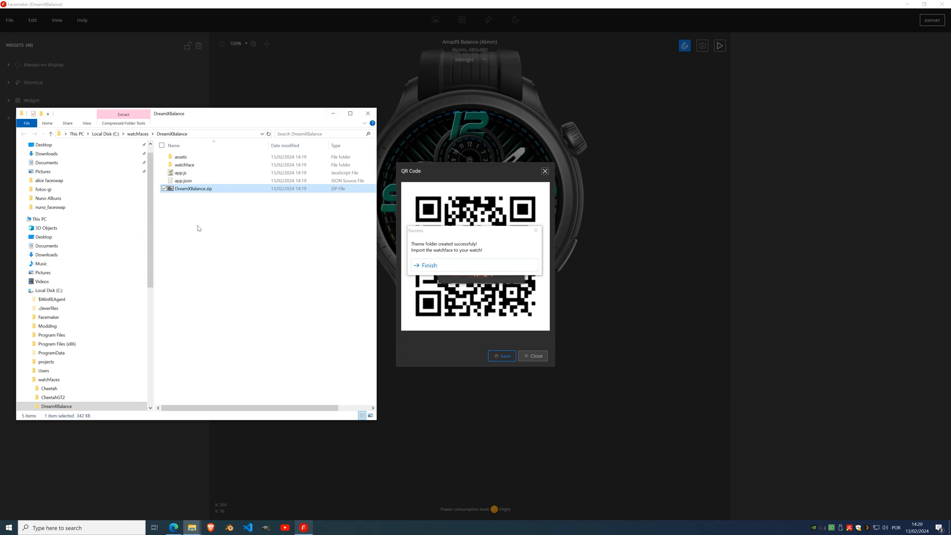
{"action": "left_click", "coordinate": [333, 114]}
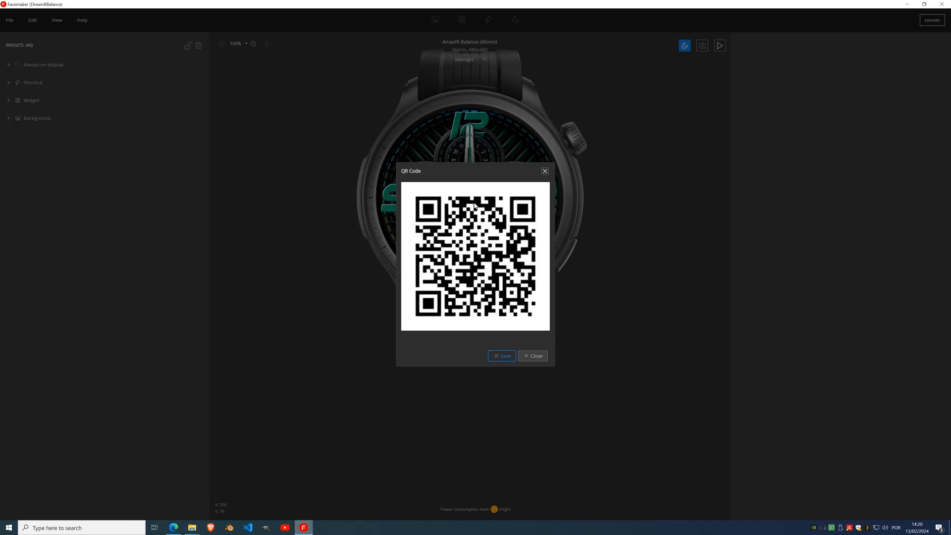
{"action": "left_click_drag", "start_coordinate": [492, 173], "coordinate": [486, 209]}
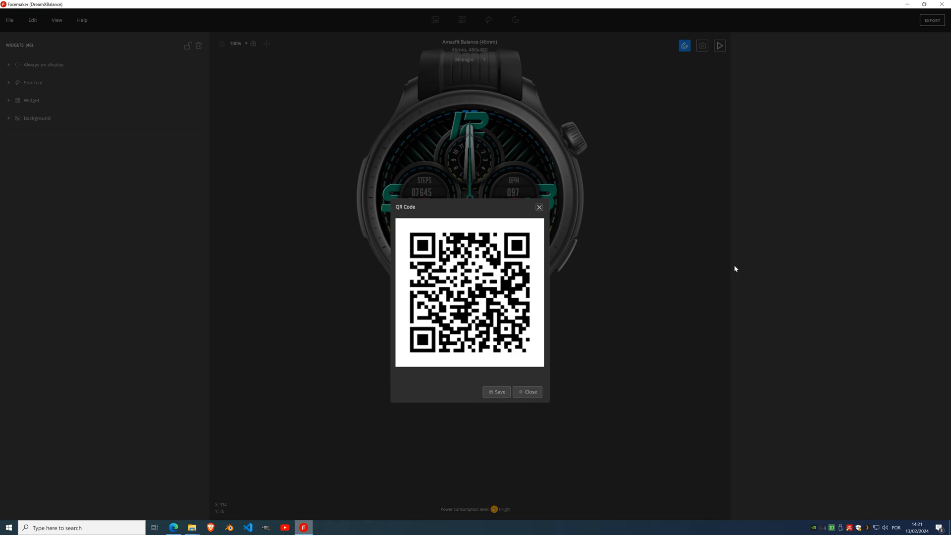
{"action": "left_click", "coordinate": [539, 207]}
Open the HF1791788 watch face from the Amazfit GTR4 (46mm) section of the web archive
{"action": "left_click", "coordinate": [10, 21]}
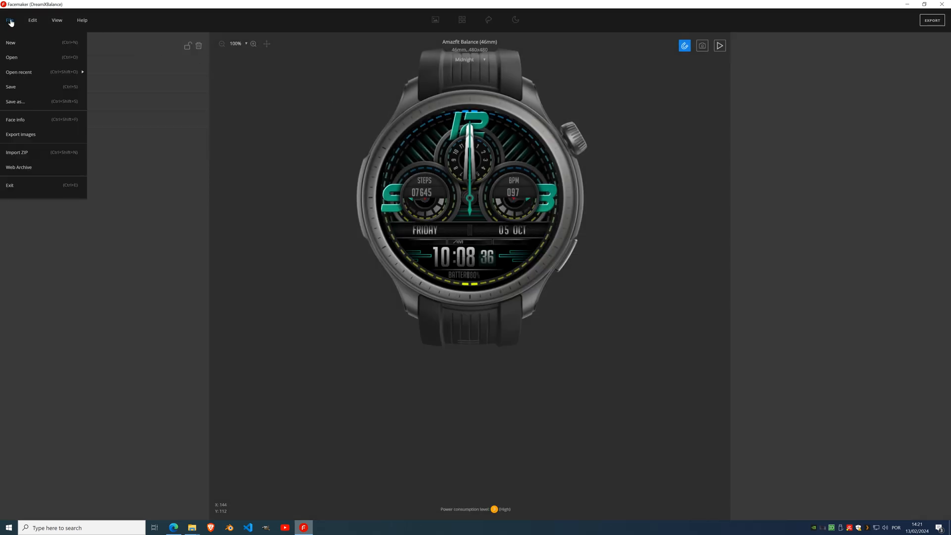
{"action": "left_click", "coordinate": [31, 168]}
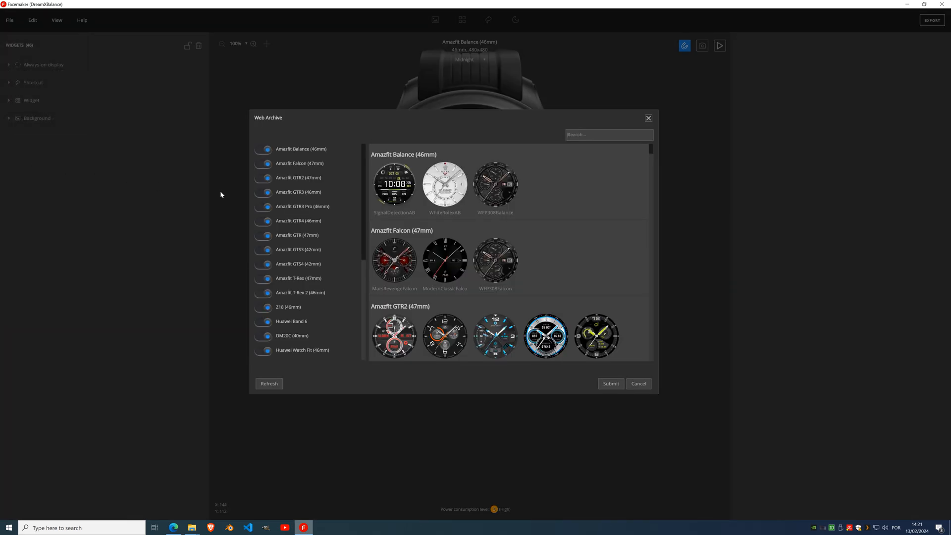
{"action": "left_click", "coordinate": [303, 223]}
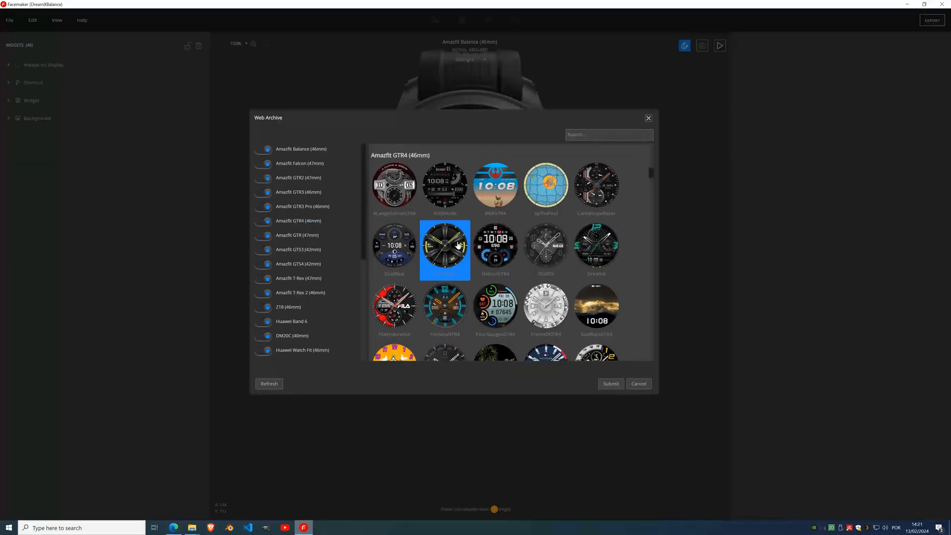
{"action": "scroll", "coordinate": [545, 273], "scroll_direction": "down", "scroll_amount": 1}
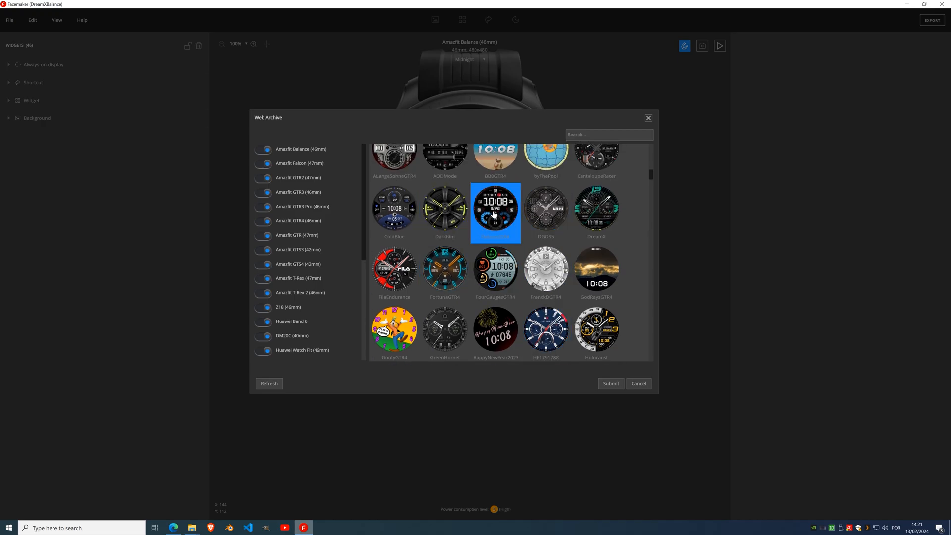
{"action": "double_click", "coordinate": [547, 326]}
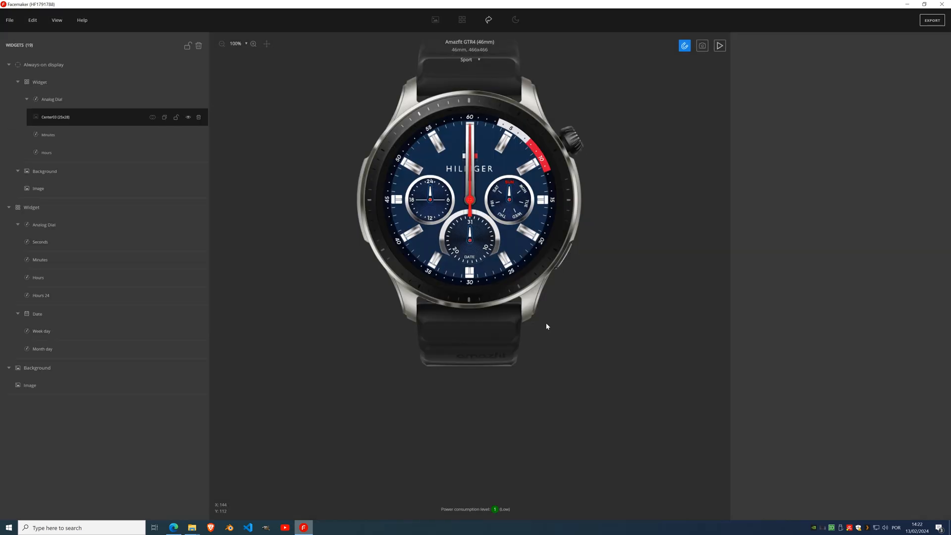
Play and stop the watch face preview, and expand its Background, Widget and Always-on display groups
{"action": "left_click", "coordinate": [720, 45]}
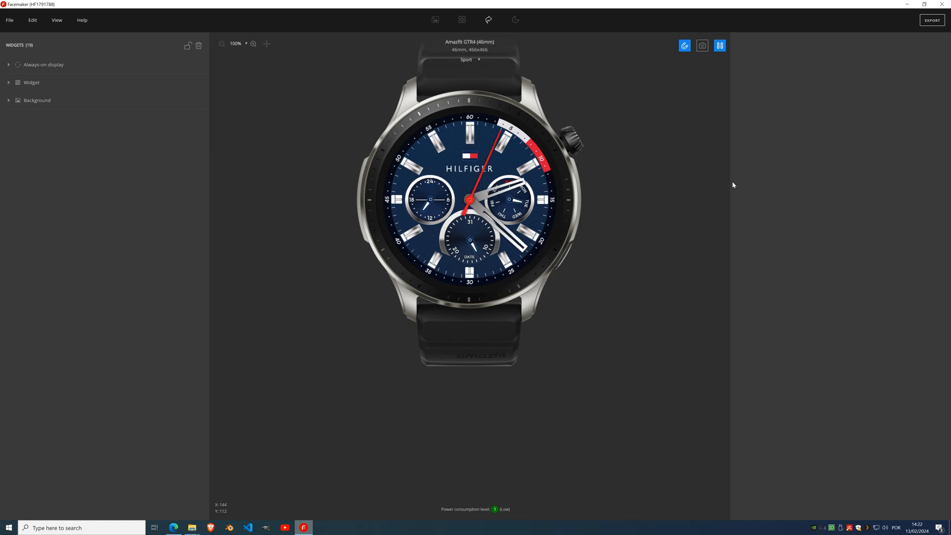
{"action": "left_click", "coordinate": [720, 46]}
{"action": "left_click", "coordinate": [6, 101]}
{"action": "left_click", "coordinate": [9, 82]}
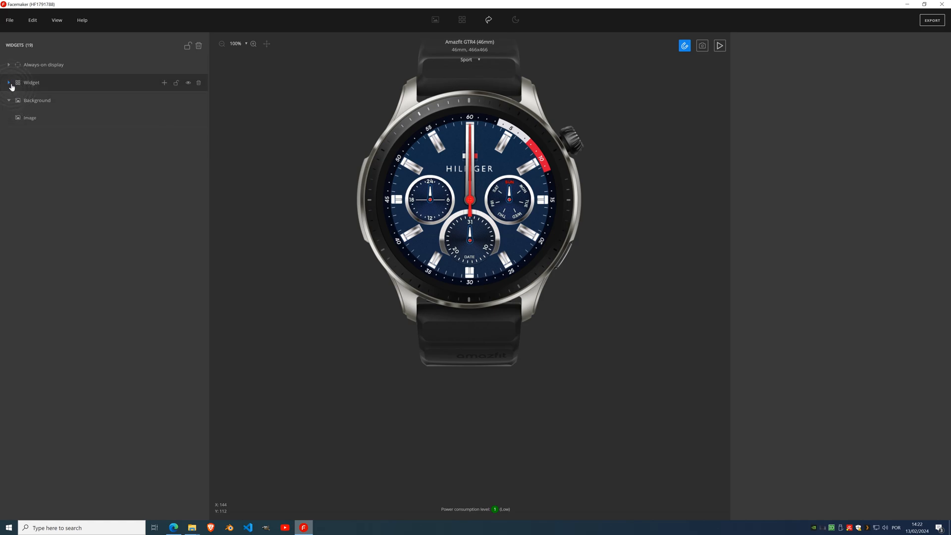
{"action": "left_click", "coordinate": [9, 65]}
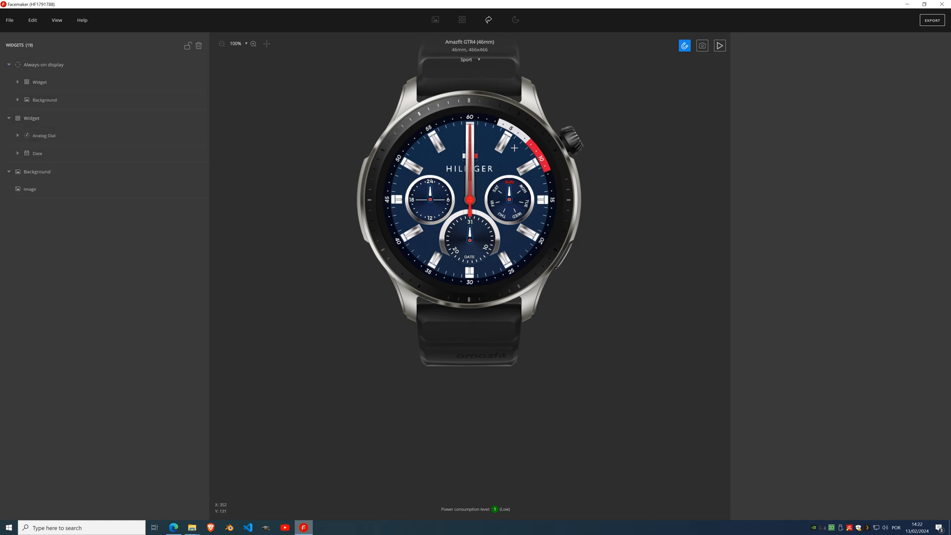
Expand the Widget group's Analog Dial and inspect the properties of its Seconds, Hours 24 and Hours hands
{"action": "left_click", "coordinate": [37, 137]}
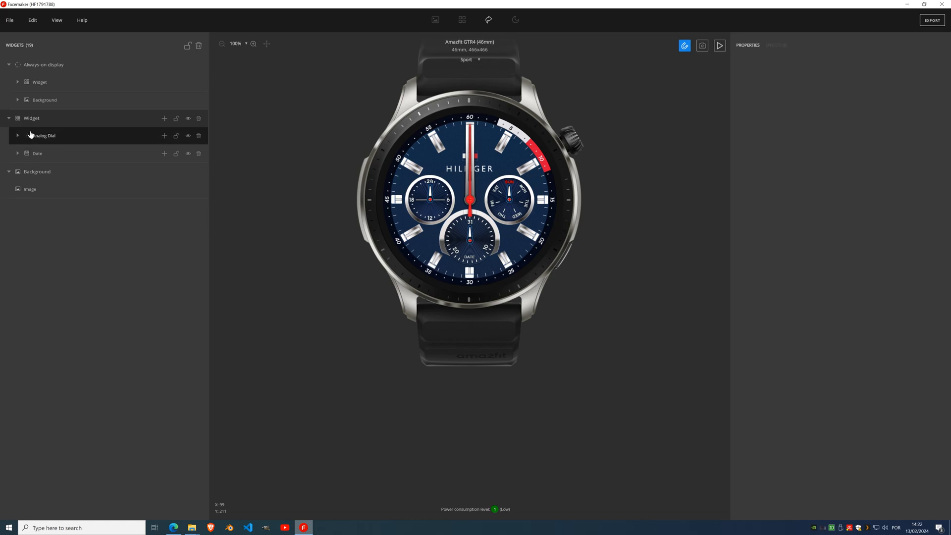
{"action": "left_click", "coordinate": [18, 137]}
{"action": "left_click", "coordinate": [56, 153]}
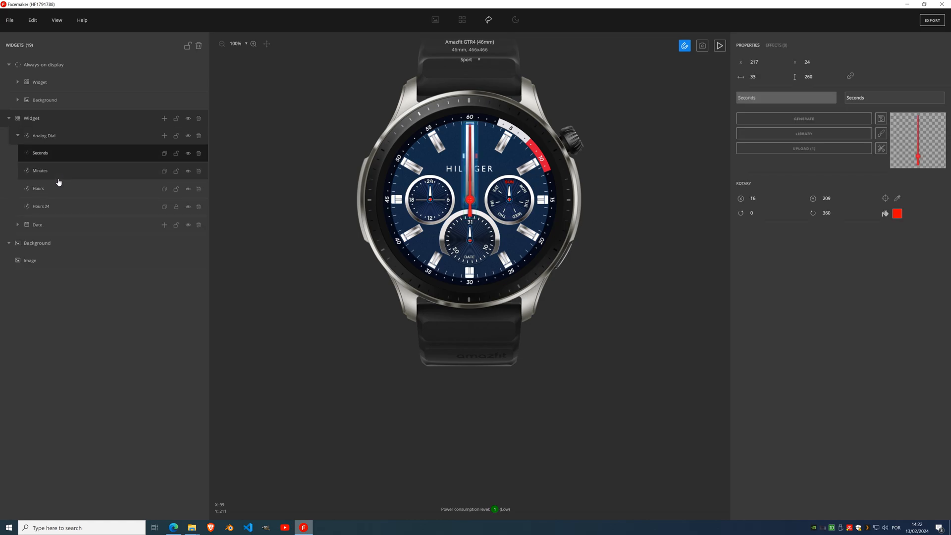
{"action": "left_click", "coordinate": [57, 206]}
{"action": "left_click", "coordinate": [63, 192]}
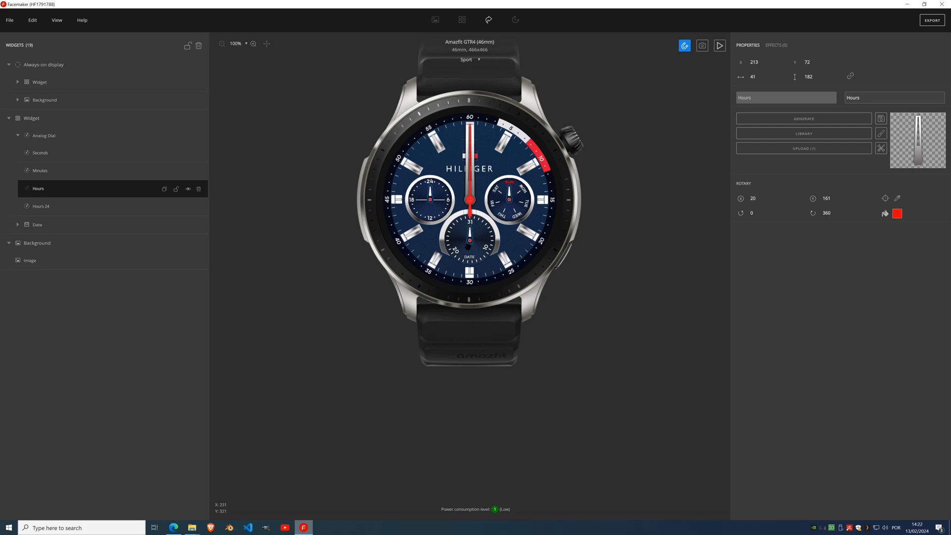
Export the HF1791788 watch face with a generated QR code for easy installation
{"action": "left_click", "coordinate": [931, 24]}
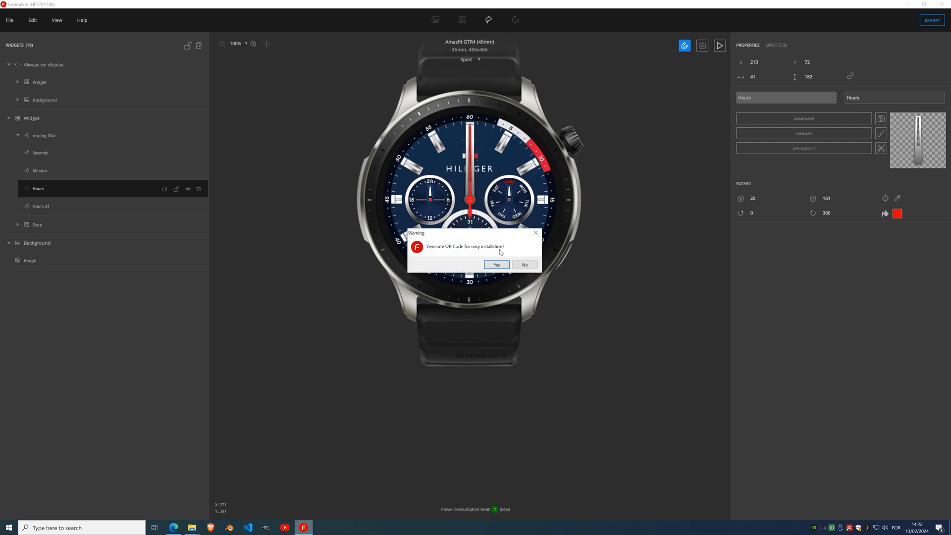
{"action": "left_click", "coordinate": [499, 266]}
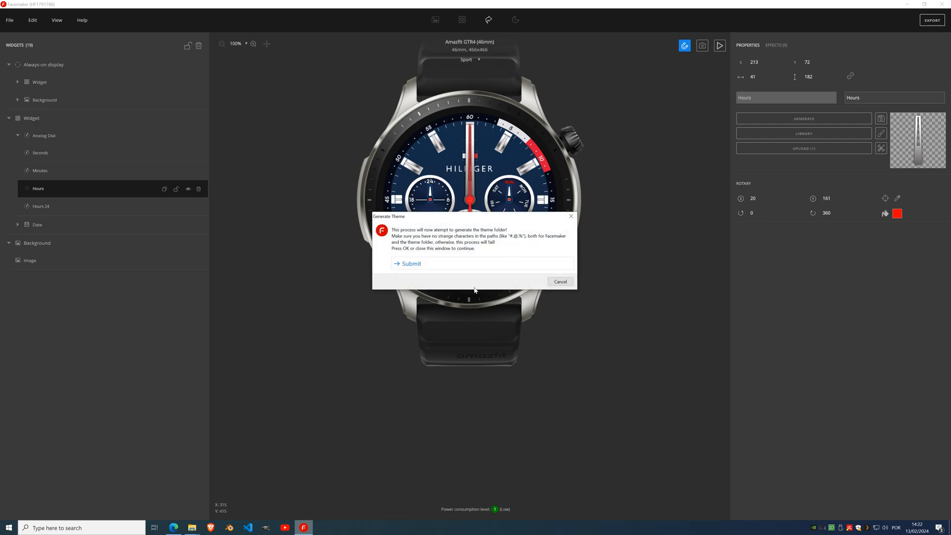
{"action": "left_click", "coordinate": [461, 269]}
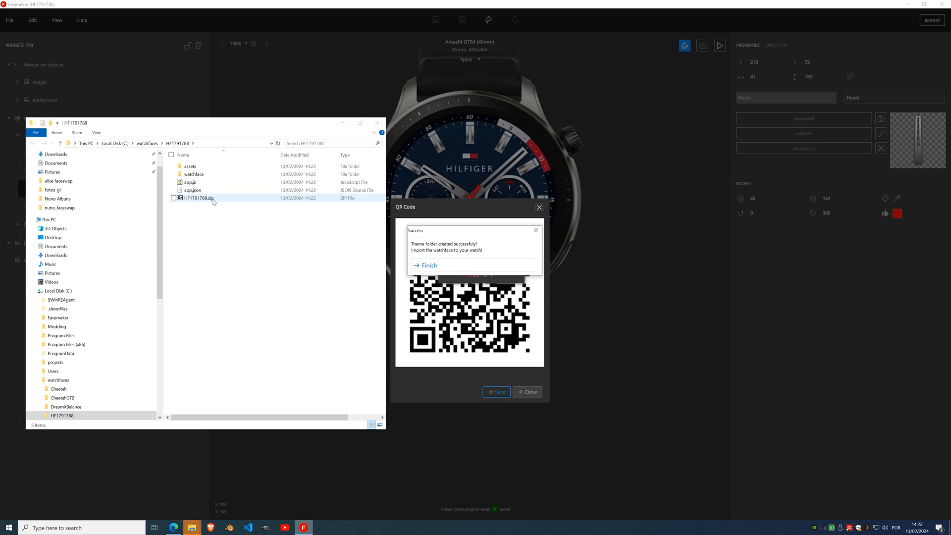
Put away the exported theme folder window, finish the export, and move the QR code window higher over the watch preview
{"action": "left_click", "coordinate": [343, 124]}
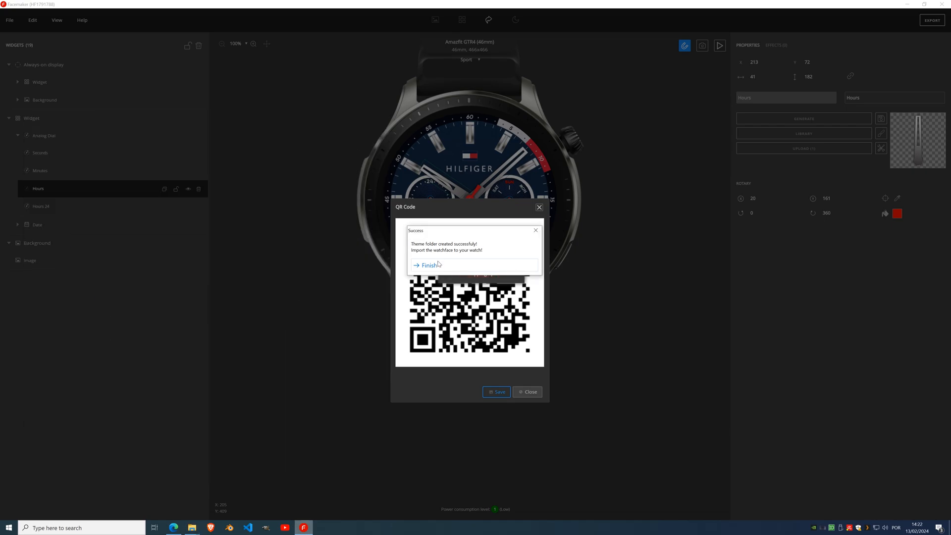
{"action": "left_click", "coordinate": [439, 266]}
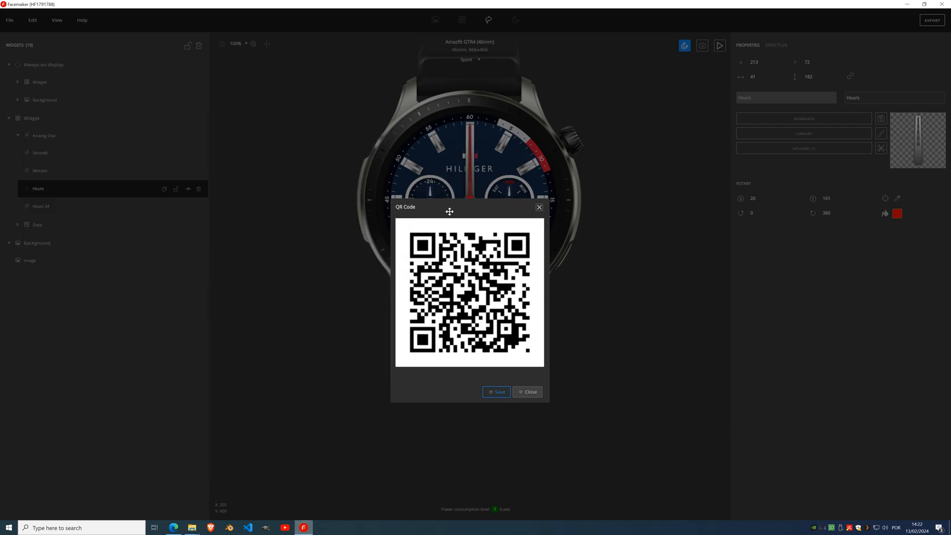
{"action": "left_click_drag", "start_coordinate": [468, 208], "coordinate": [469, 153]}
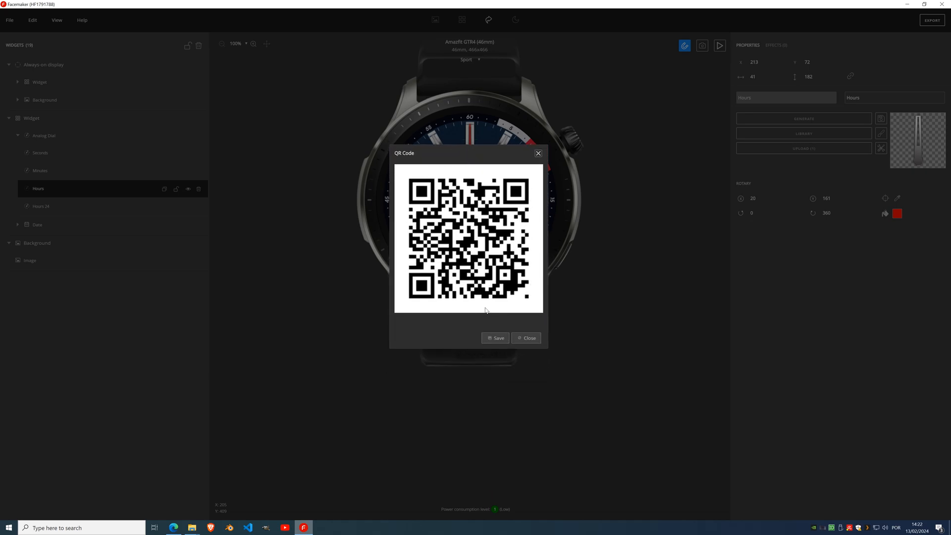
{"action": "mouse_move", "coordinate": [450, 148]}
{"action": "left_mouse_down"}
{"action": "mouse_move", "coordinate": [466, 151]}
{"action": "mouse_move", "coordinate": [451, 150]}
{"action": "mouse_move", "coordinate": [460, 165]}
{"action": "mouse_move", "coordinate": [433, 165]}
{"action": "mouse_move", "coordinate": [450, 151]}
{"action": "left_mouse_up"}
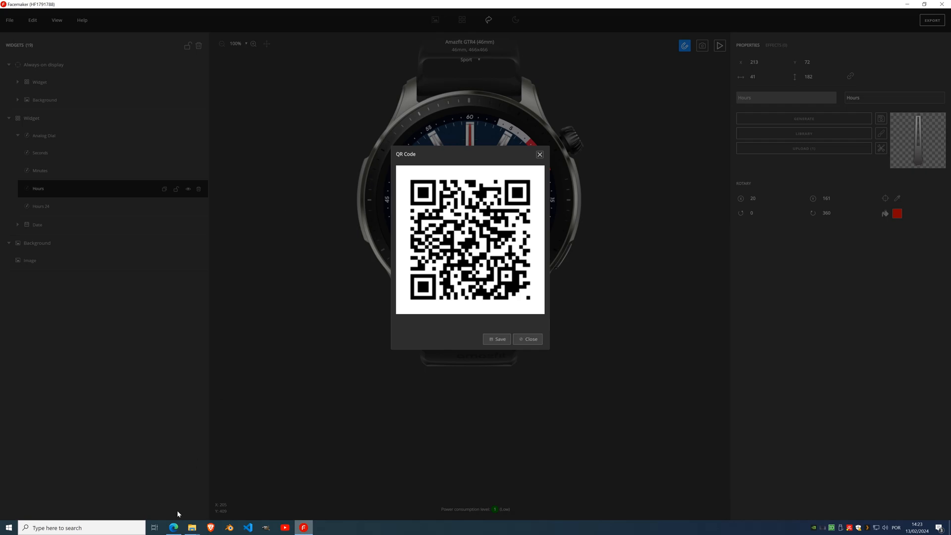
Switch to the Edge browser and search Google in a new tab for "enable developer mode on the zepp app"
{"action": "left_click", "coordinate": [173, 527]}
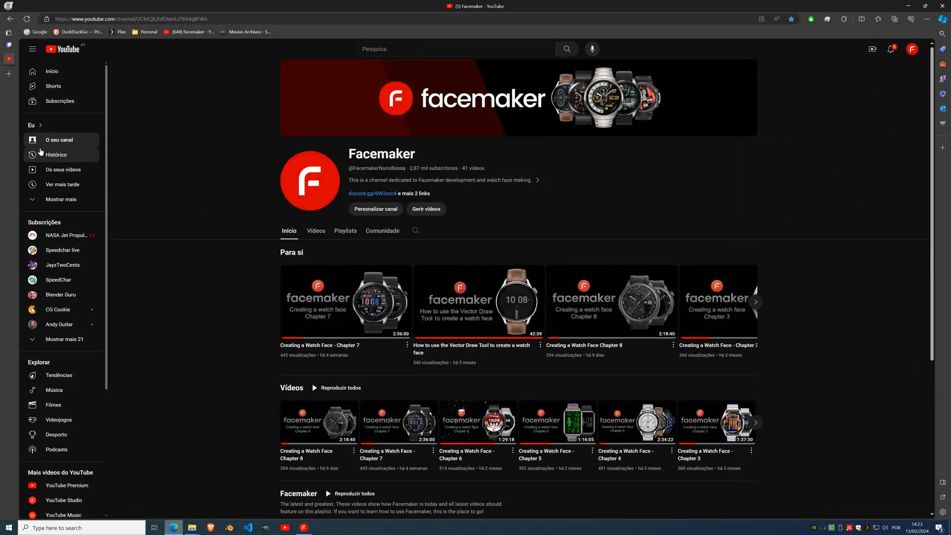
{"action": "left_click", "coordinate": [12, 76]}
{"action": "left_click", "coordinate": [31, 33]}
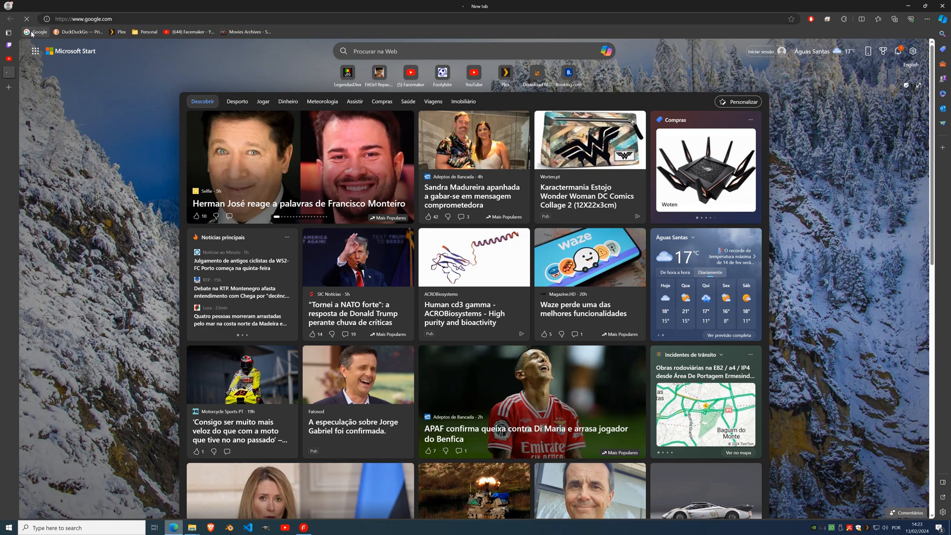
{"action": "left_click", "coordinate": [432, 186]}
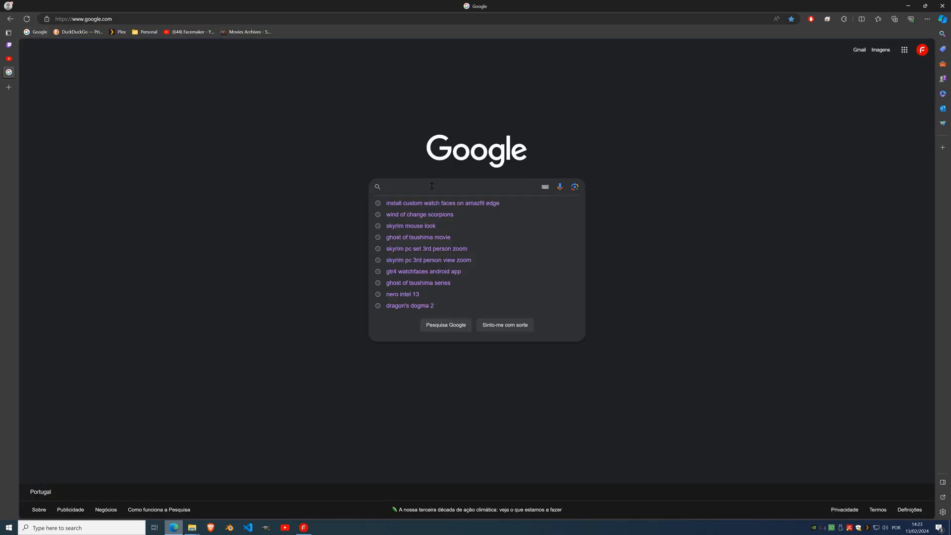
{"action": "type", "text": "enable "}
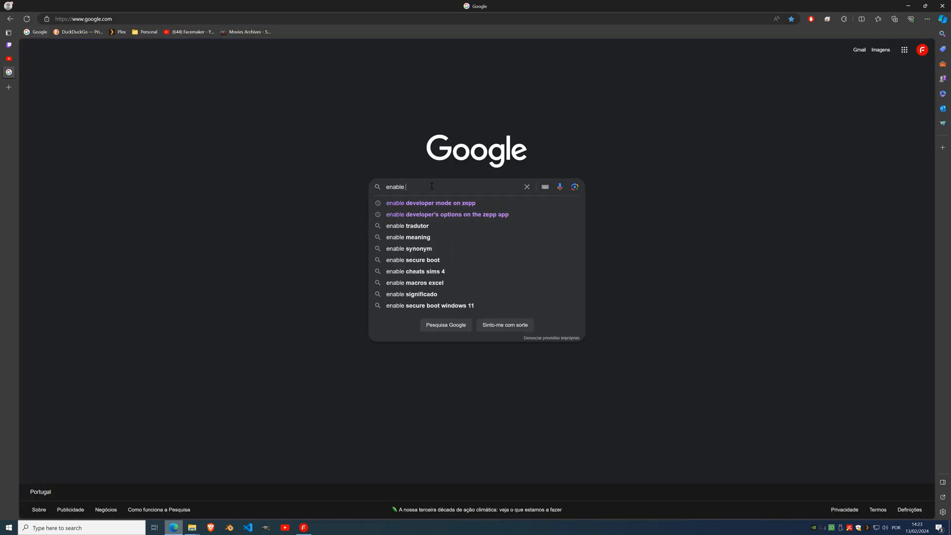
{"action": "type", "text": "develo"}
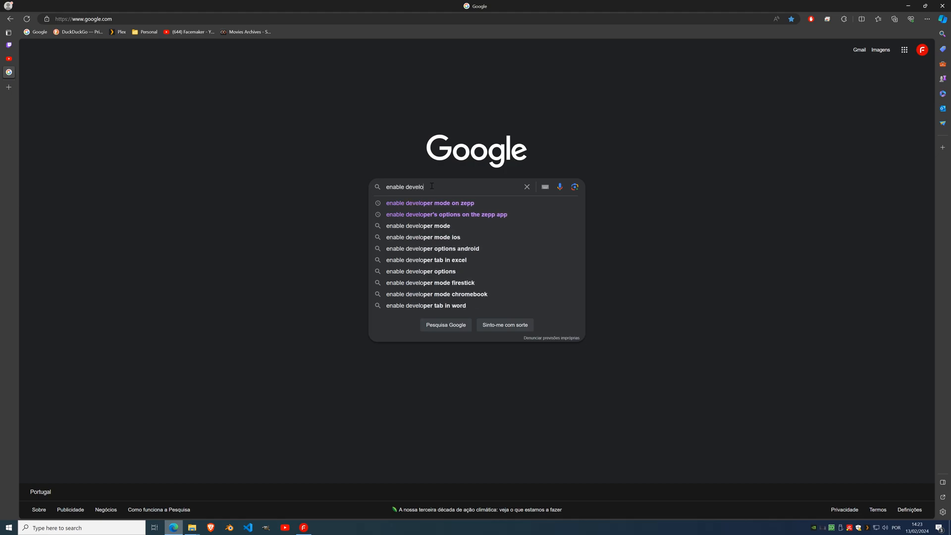
{"action": "type", "text": "per mode "}
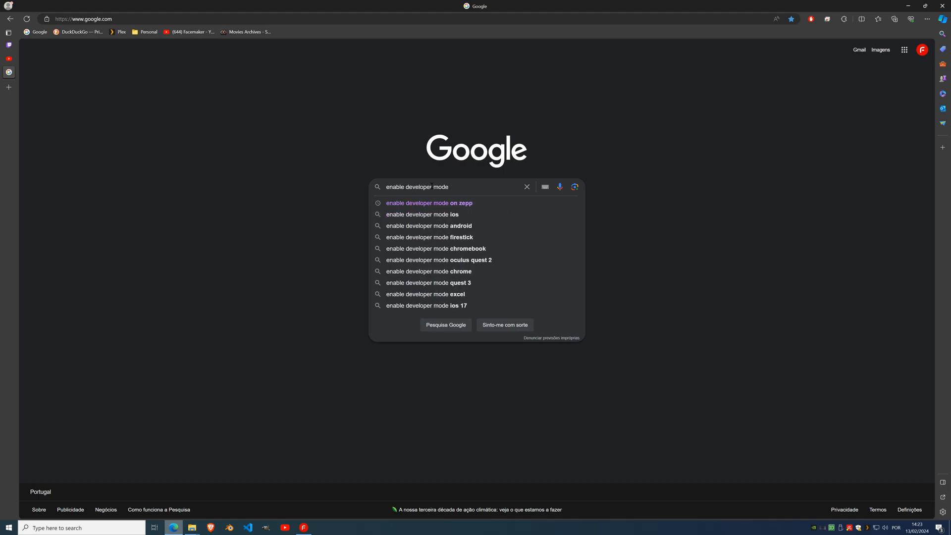
{"action": "type", "text": "on the z"}
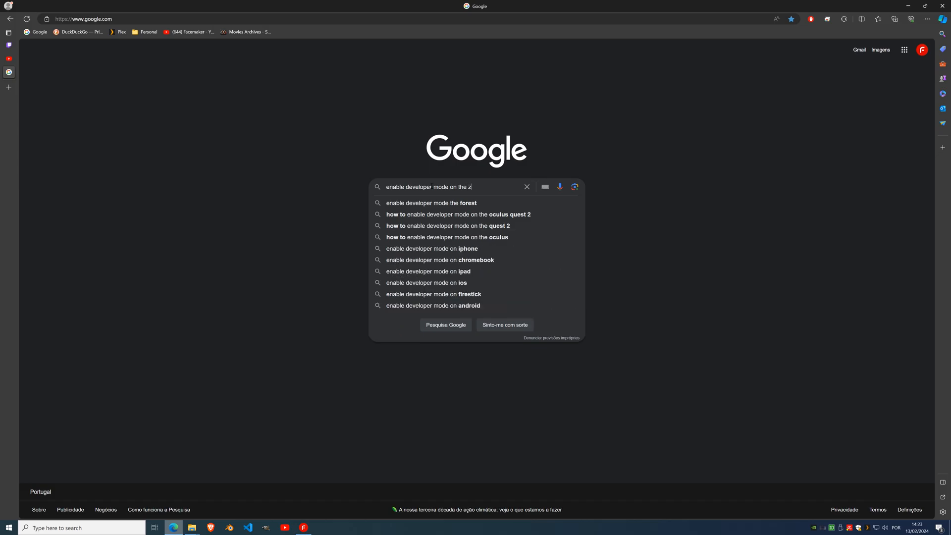
{"action": "type", "text": "epp app"}
{"action": "key", "text": "Return"}
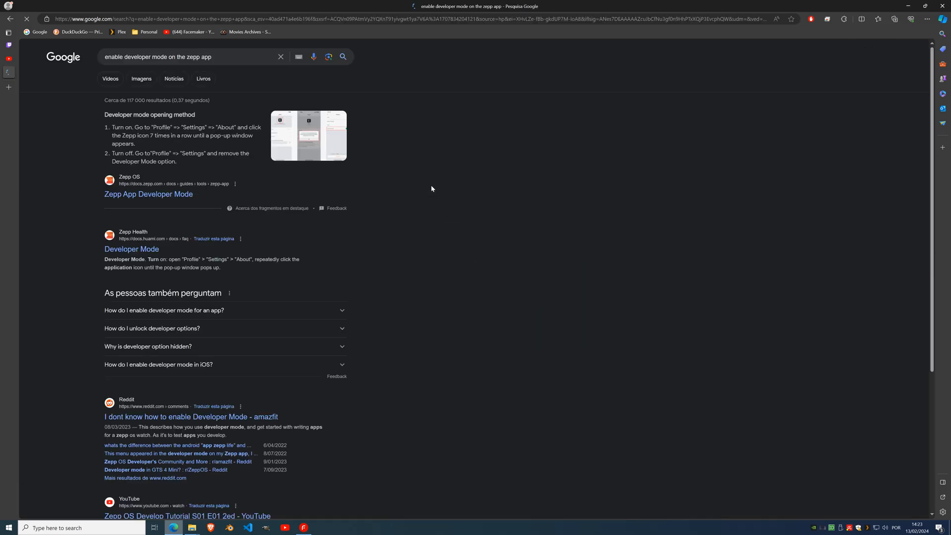
Open the Zepp App Developer Mode documentation page from the search results and examine its address and title
{"action": "left_click", "coordinate": [145, 194]}
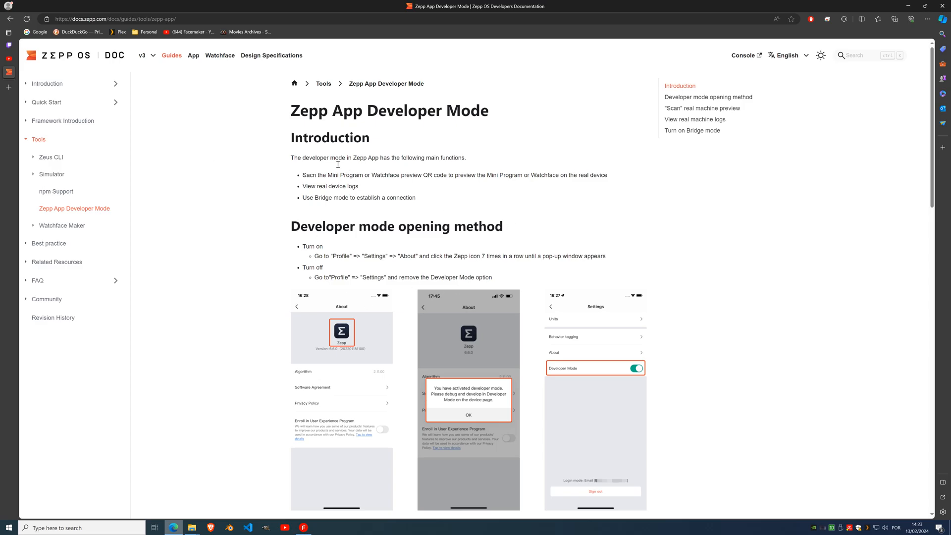
{"action": "left_click", "coordinate": [192, 18]}
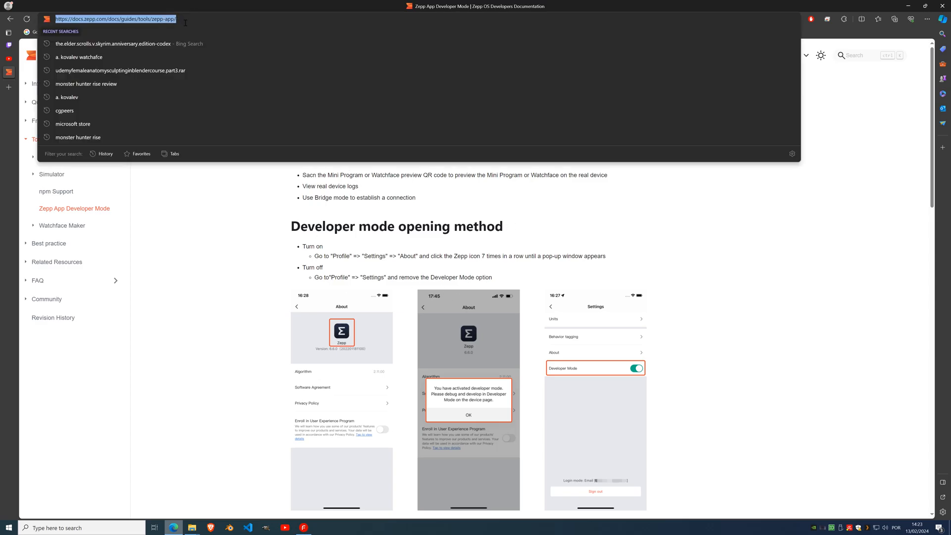
{"action": "left_click", "coordinate": [240, 277]}
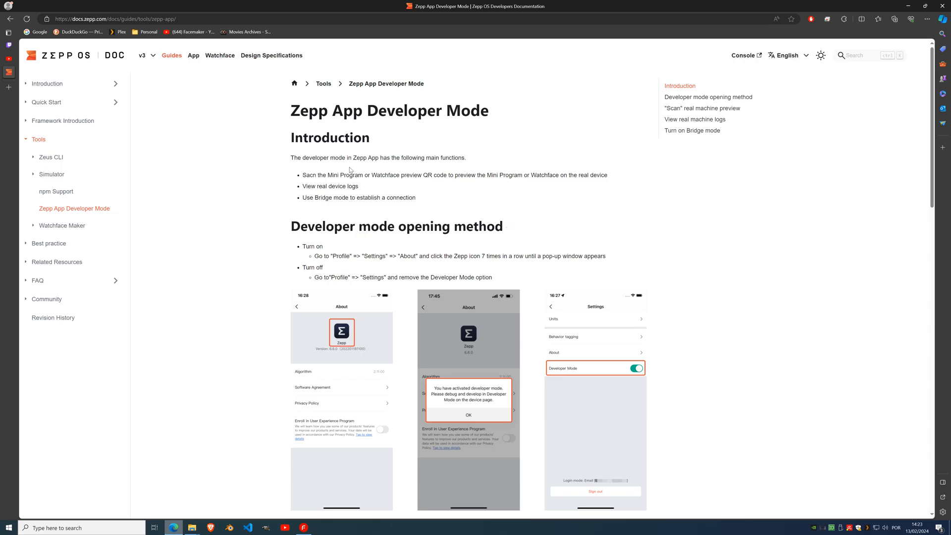
{"action": "left_click_drag", "start_coordinate": [292, 110], "coordinate": [487, 117]}
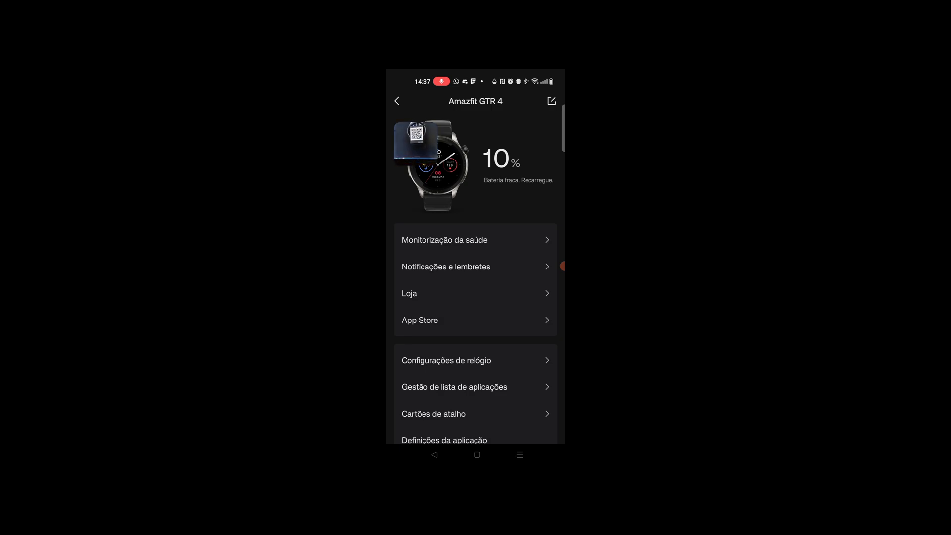
In the Zepp phone app, open the Amazfit GTR 4's developer mode (Modo de programador) and start a QR code scan
{"action": "scroll", "coordinate": [475, 277], "scroll_direction": "down", "scroll_amount": 5}
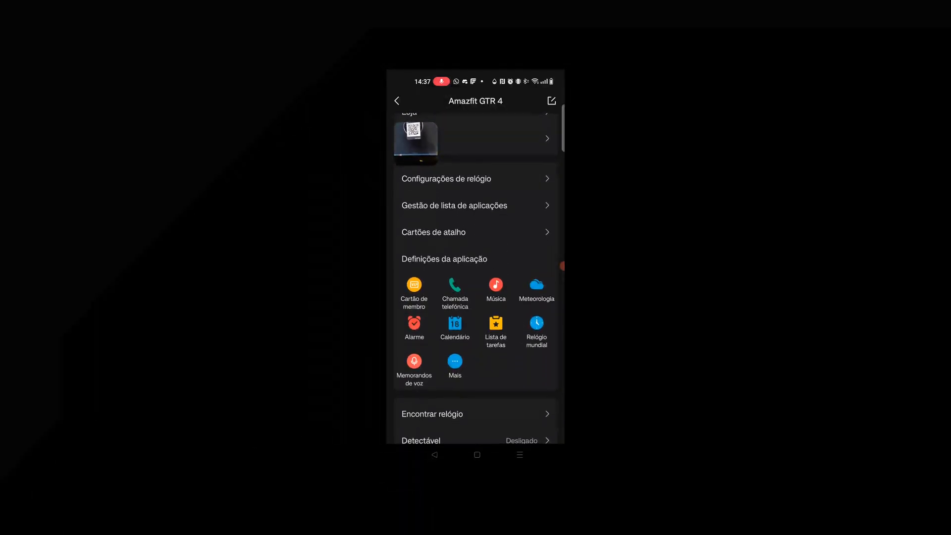
{"action": "scroll", "coordinate": [476, 278], "scroll_direction": "up", "scroll_amount": 5}
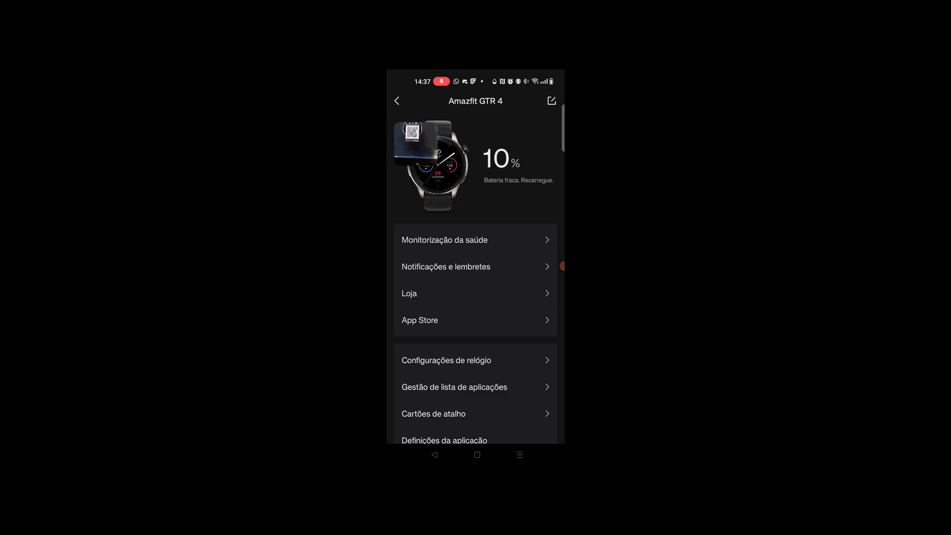
{"action": "scroll", "coordinate": [476, 278], "scroll_direction": "down", "scroll_amount": 10}
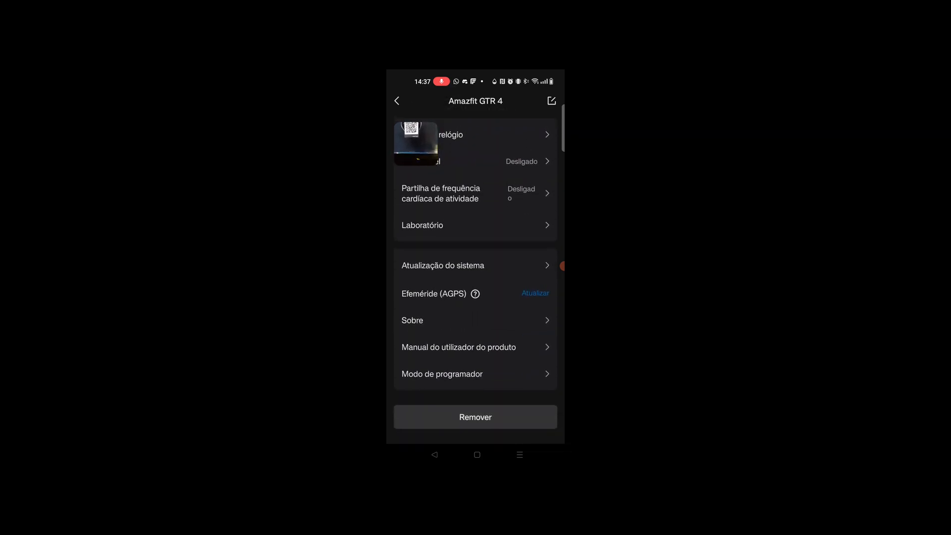
{"action": "scroll", "coordinate": [476, 277], "scroll_direction": "up", "scroll_amount": 10}
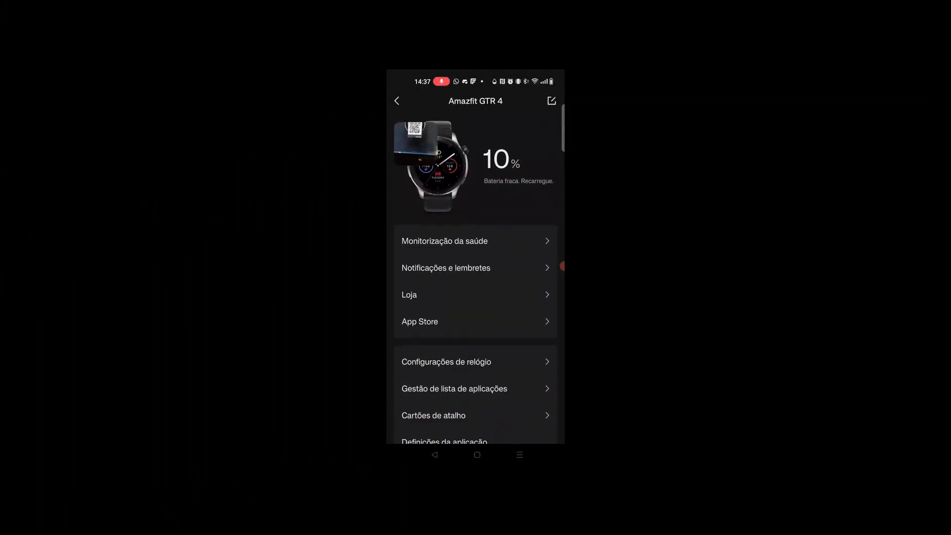
{"action": "scroll", "coordinate": [476, 277], "scroll_direction": "down", "scroll_amount": 10}
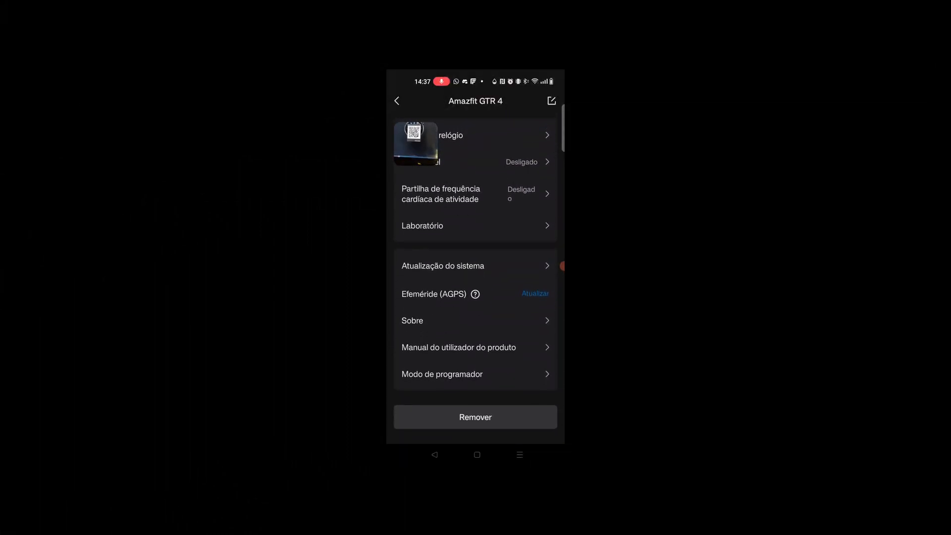
{"action": "left_click", "coordinate": [442, 374]}
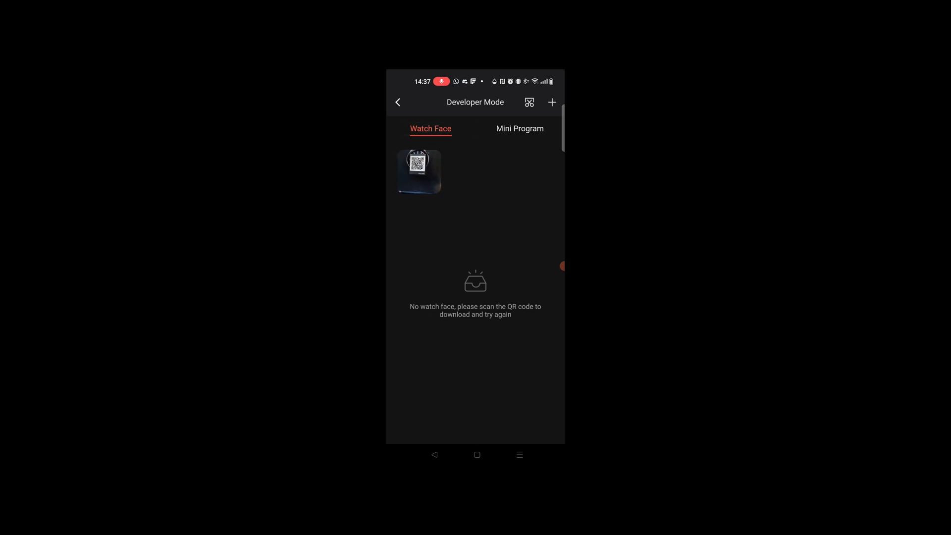
{"action": "left_click", "coordinate": [552, 102]}
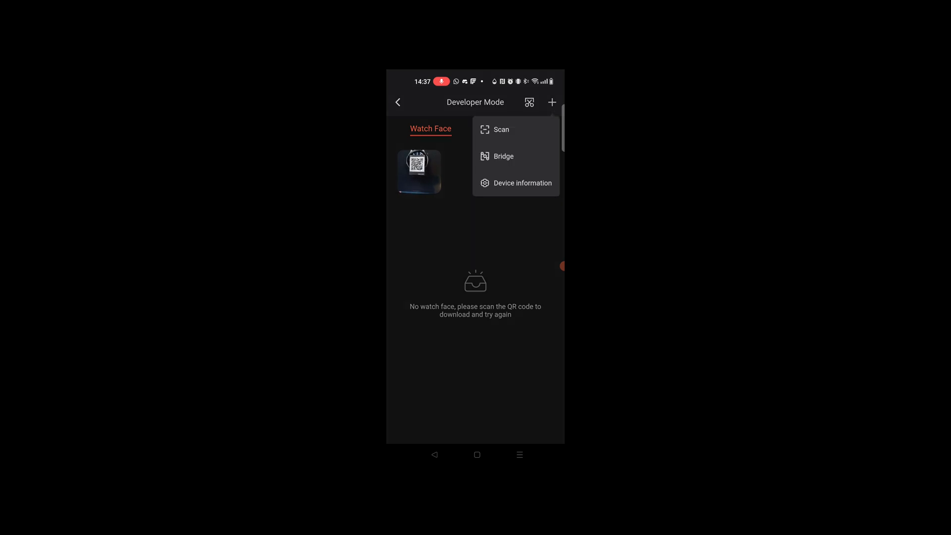
{"action": "left_click", "coordinate": [495, 129]}
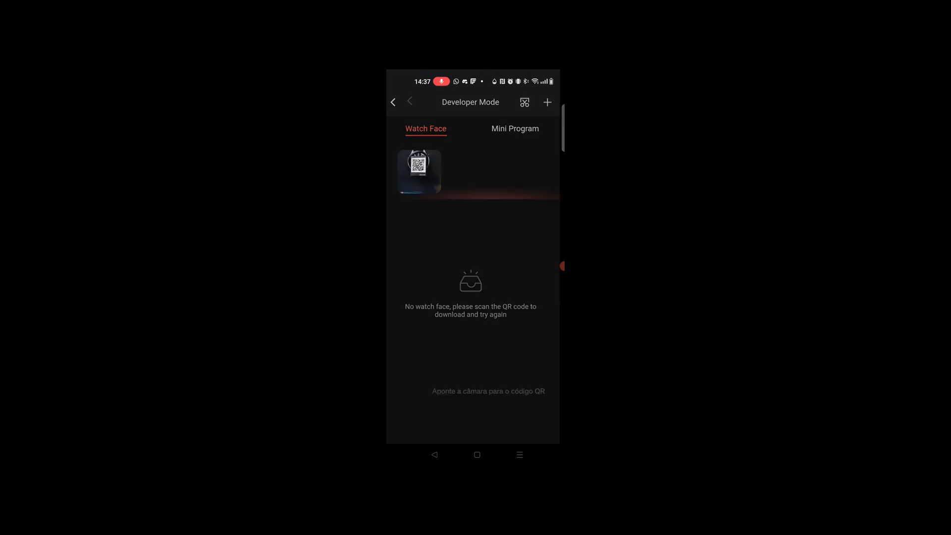